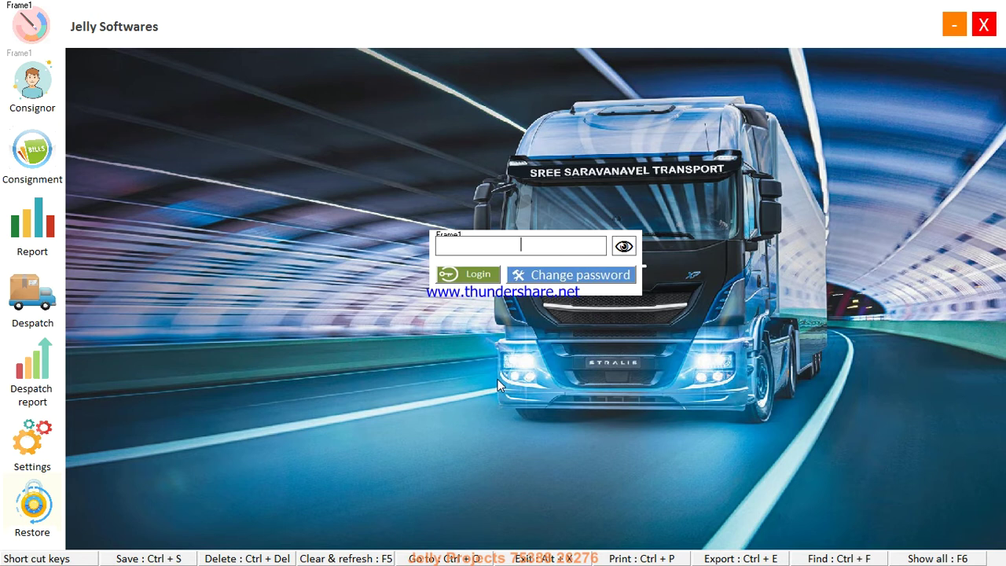
# Log in with the account password.
pyautogui.write('a')
pyautogui.press('Return')
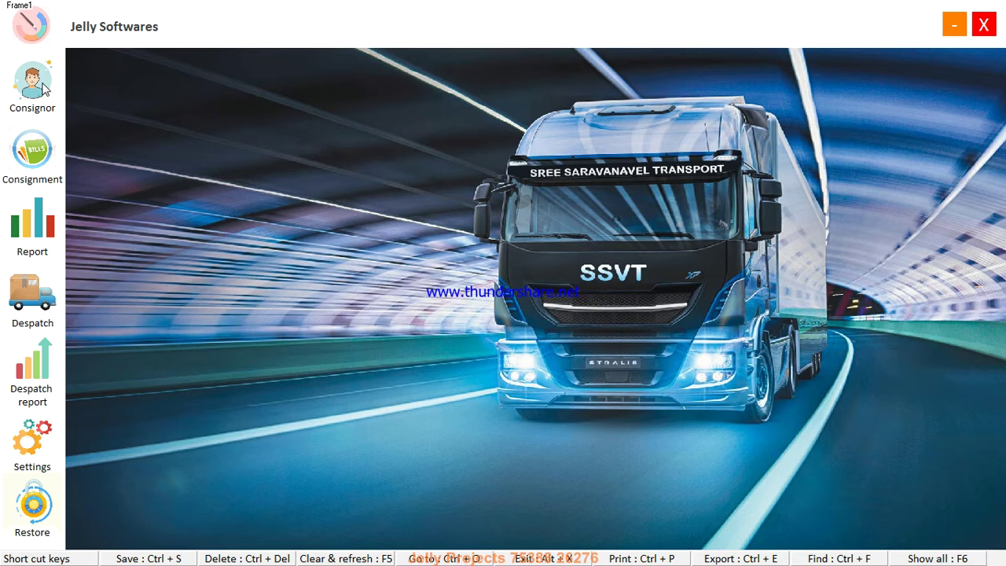
# View the consignor list, close it and open a new consignment form.
pyautogui.click(43, 89)
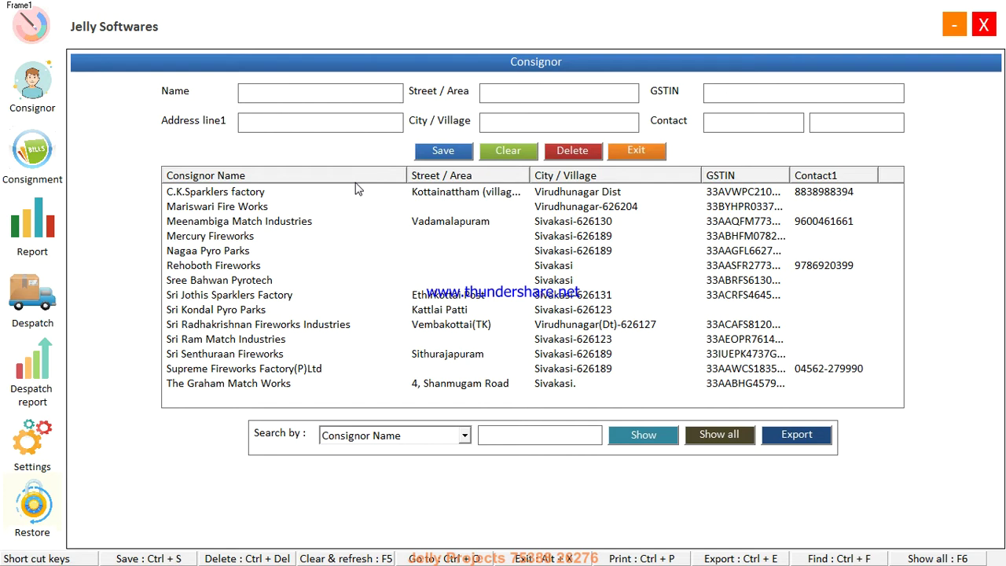
pyautogui.click(620, 151)
pyautogui.click(28, 157)
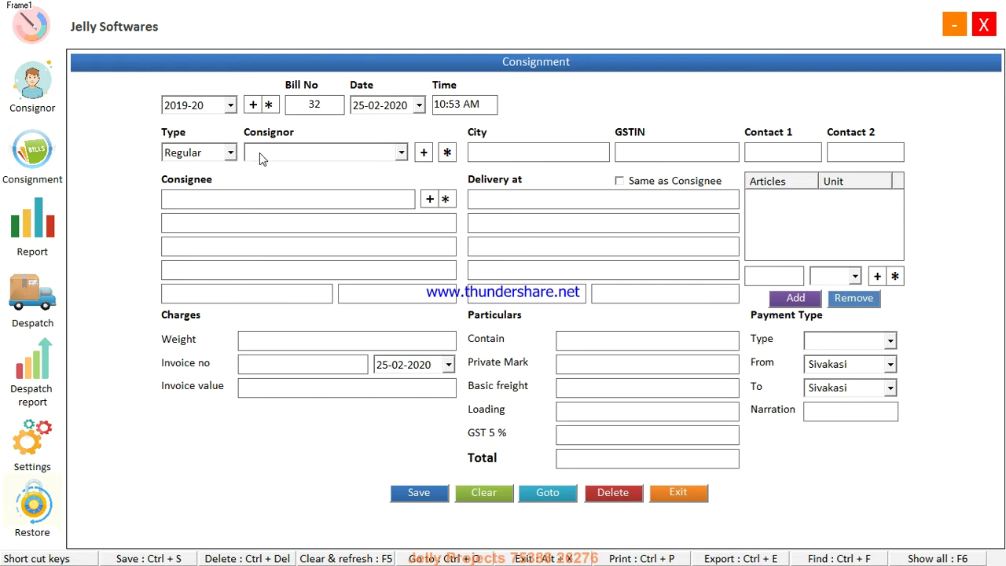
# Try the Temporary consignment type and return the type to Regular.
pyautogui.click(229, 153)
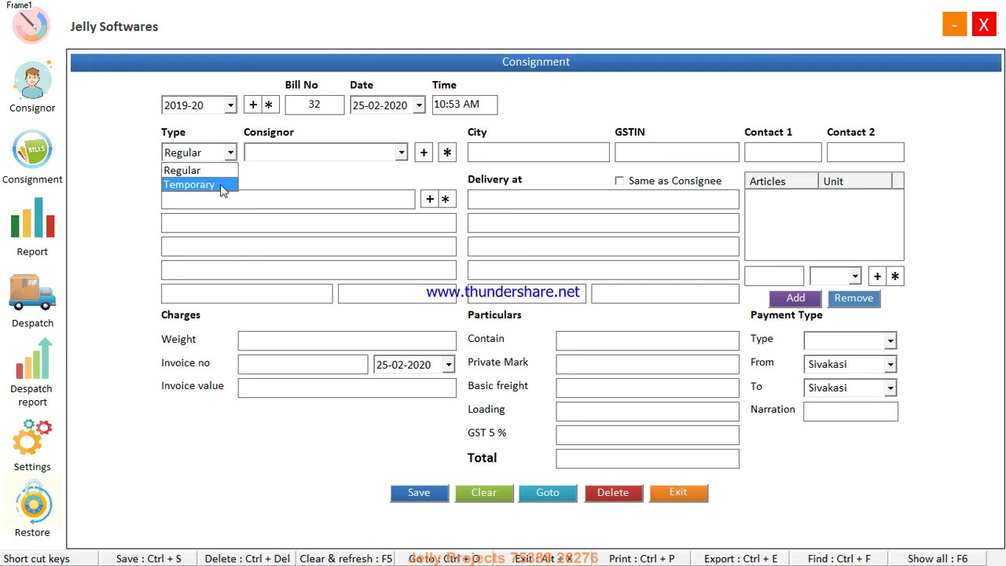
pyautogui.click(222, 185)
pyautogui.click(224, 154)
pyautogui.click(219, 172)
# Choose Nagaa Pyro Parks as the consignor of the consignment.
pyautogui.click(308, 162)
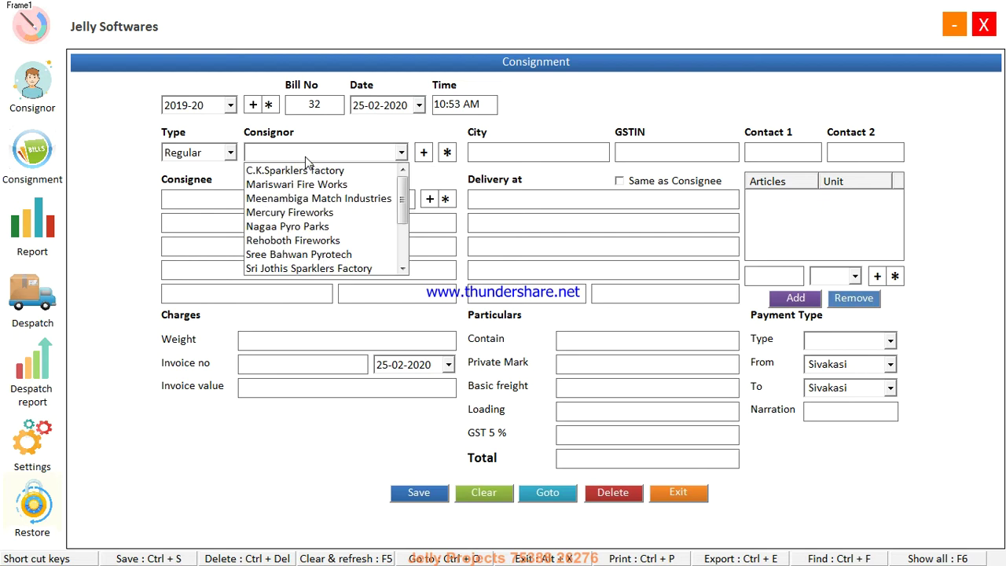
pyautogui.write('n')
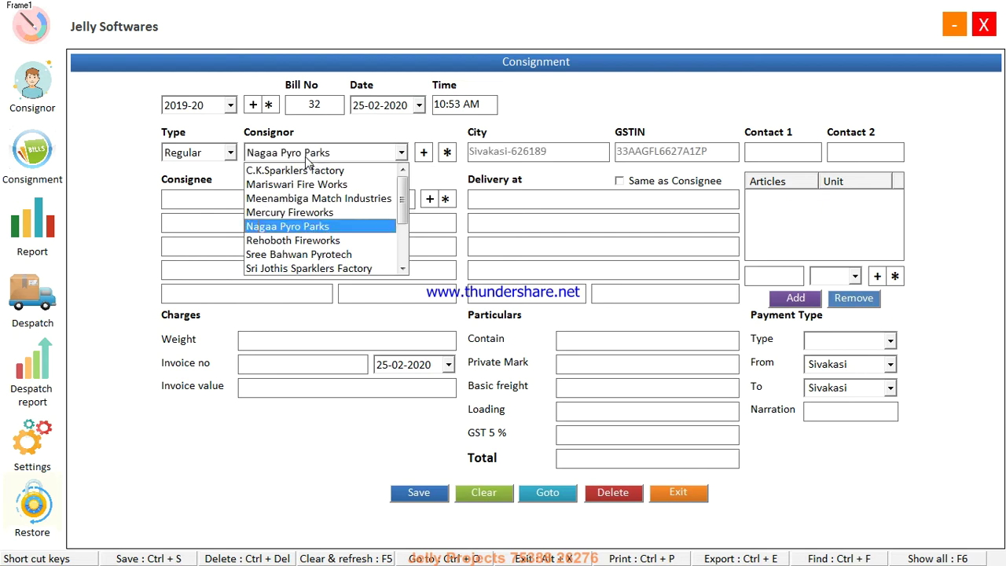
pyautogui.press('Return')
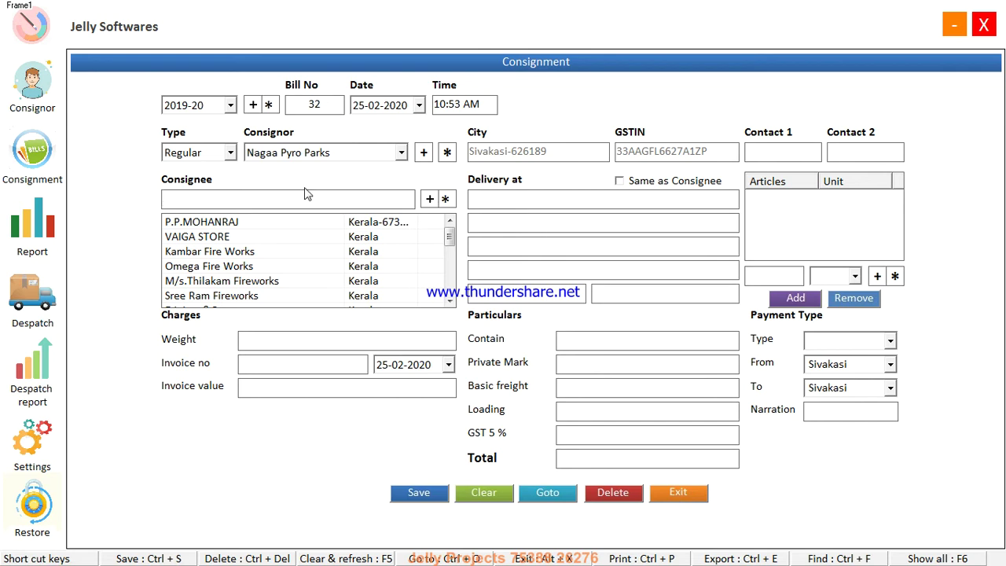
# Choose Kambar Fire Works as the consignee and make the delivery address the same as the consignee.
pyautogui.press('Down')
pyautogui.press('Down')
pyautogui.press('Down')
pyautogui.press('Return')
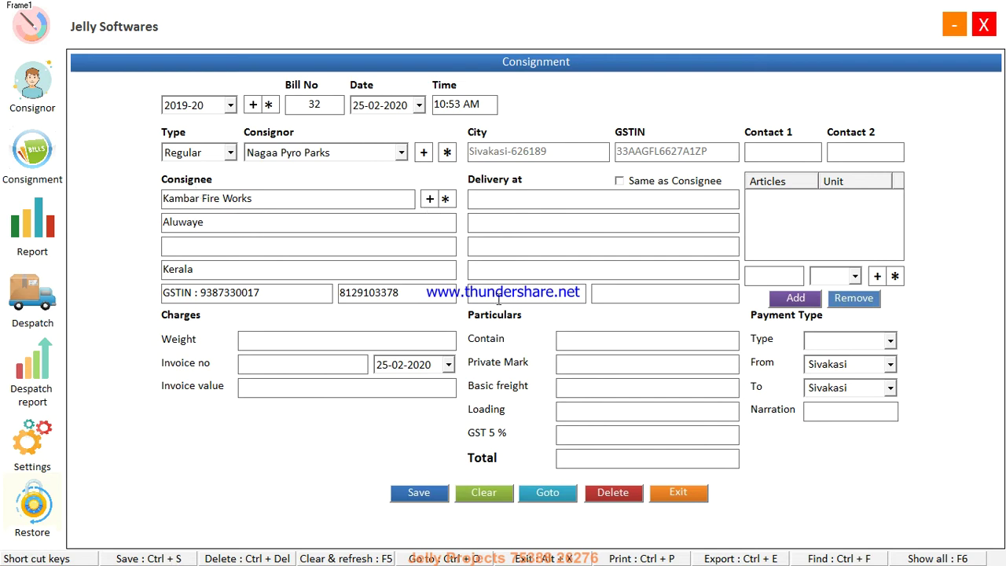
pyautogui.click(621, 182)
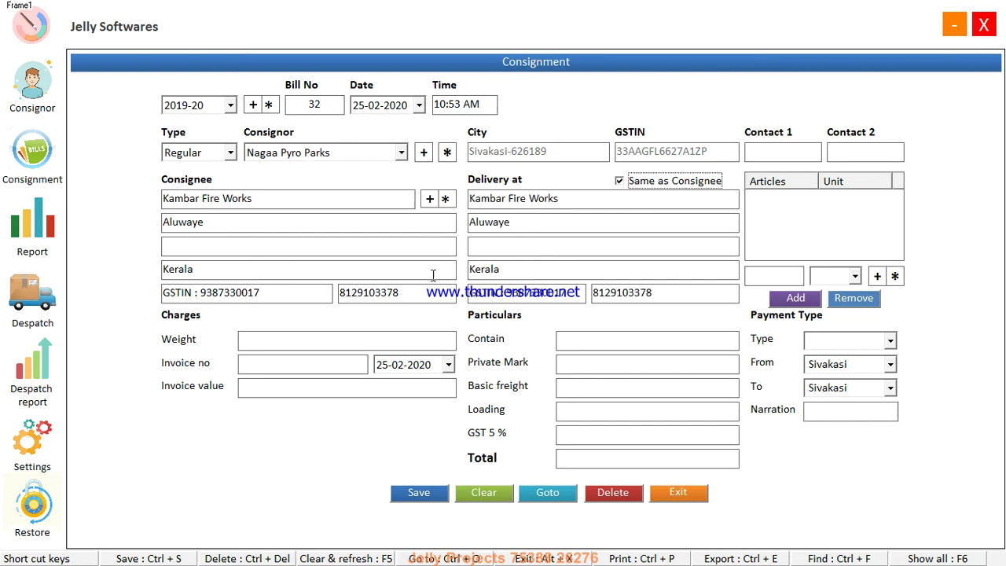
# Enter the charges with weight 10, invoice number 101 and invoice value 25000.
pyautogui.click(355, 338)
pyautogui.write('10')
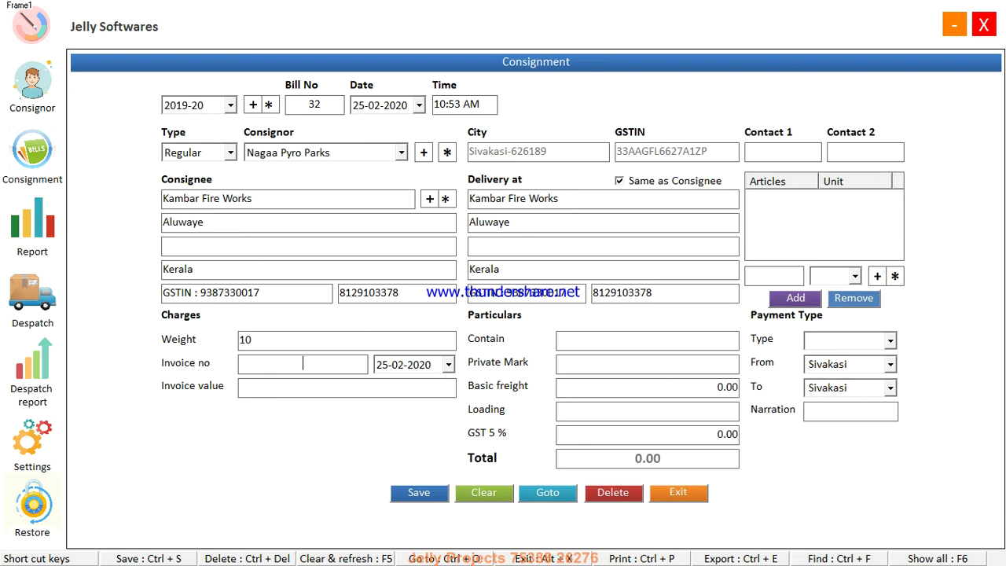
pyautogui.write('101')
pyautogui.press('Tab')
pyautogui.press('Tab')
pyautogui.write('25000')
pyautogui.press('Tab')
# Describe the contents as FIREWORKS BUNDLES and set the private mark to CASE NO 101.
pyautogui.write('FIREWORK')
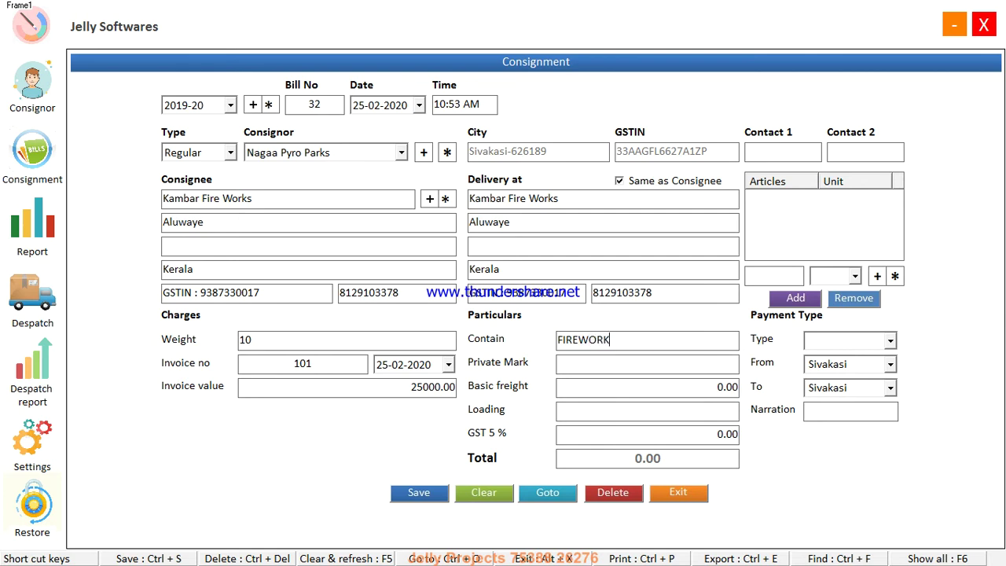
pyautogui.write('S BUnDLE')
pyautogui.press('BackSpace')
pyautogui.press('BackSpace')
pyautogui.press('BackSpace')
pyautogui.press('BackSpace')
pyautogui.press('BackSpace')
pyautogui.write('UNDLES')
pyautogui.press('Tab')
pyautogui.write('CASE 101')
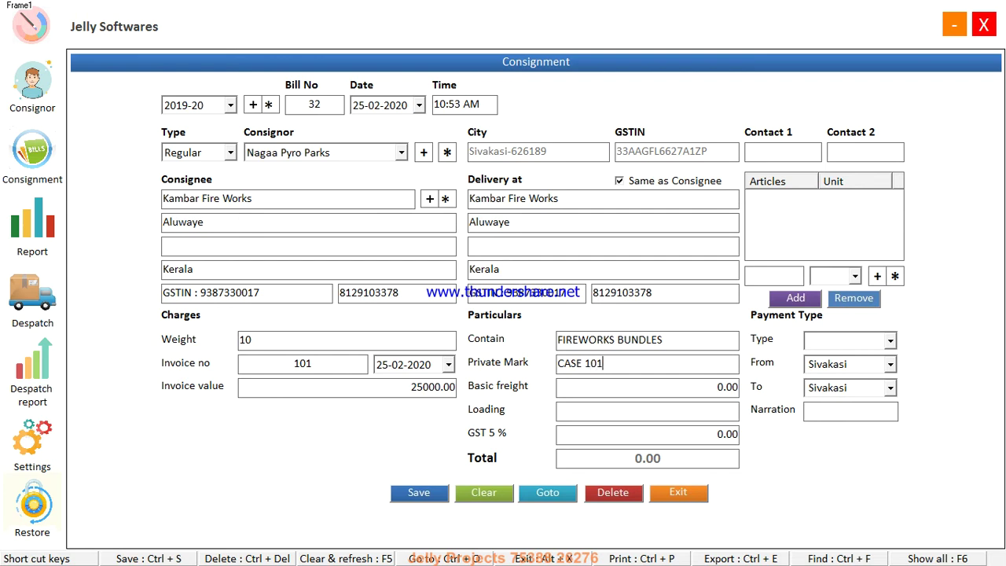
pyautogui.write('NO')
pyautogui.press('Tab')
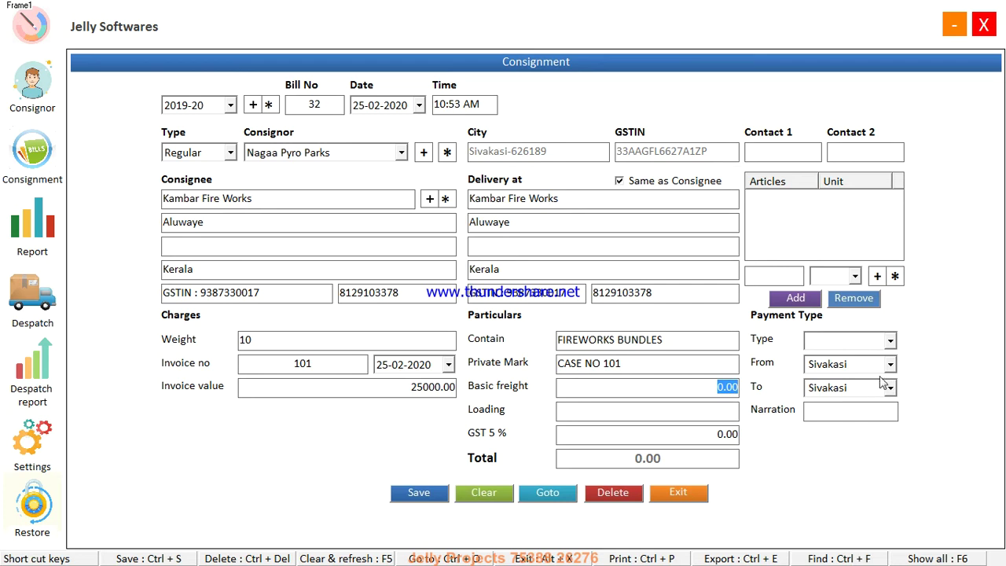
# Set the payment type to To Pay and add 2 Bundles to the articles list.
pyautogui.click(844, 342)
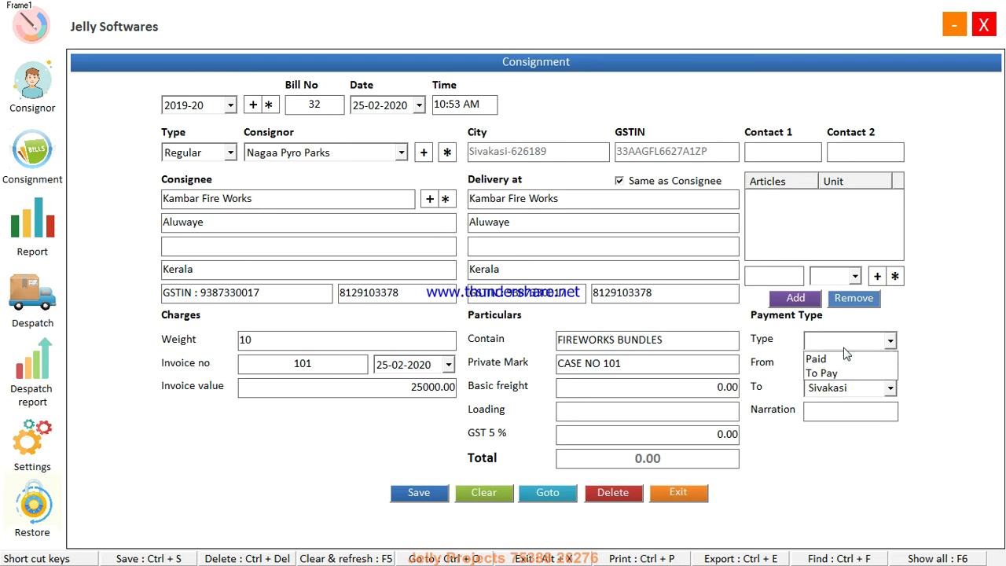
pyautogui.click(825, 372)
pyautogui.click(783, 278)
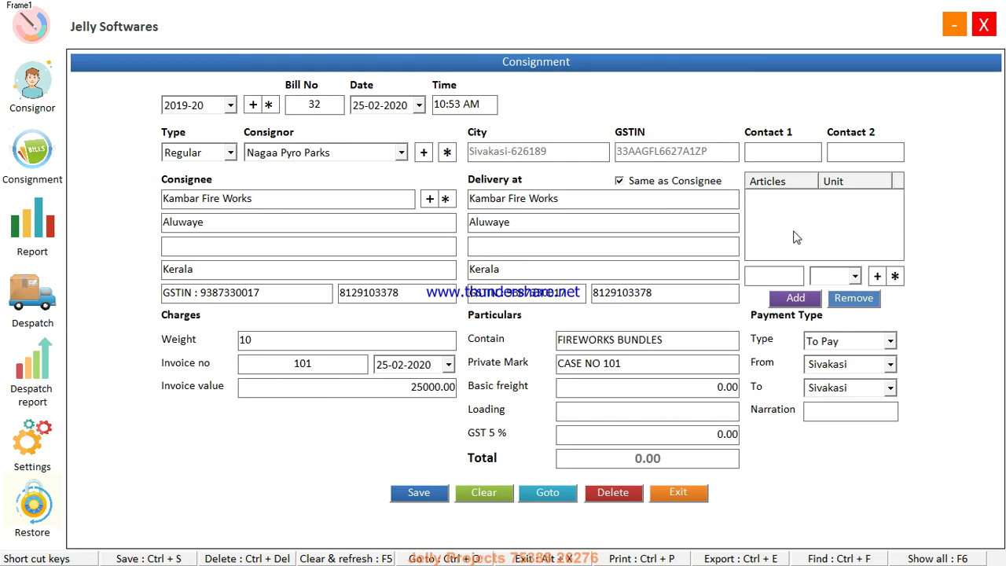
pyautogui.write('2')
pyautogui.press('Tab')
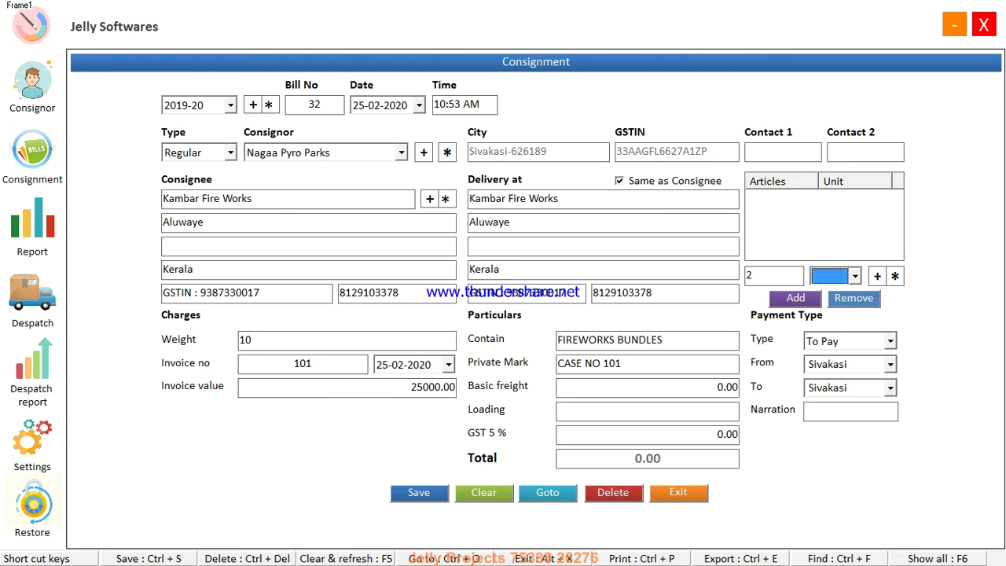
pyautogui.press('Down')
pyautogui.press('Tab')
pyautogui.press('Return')
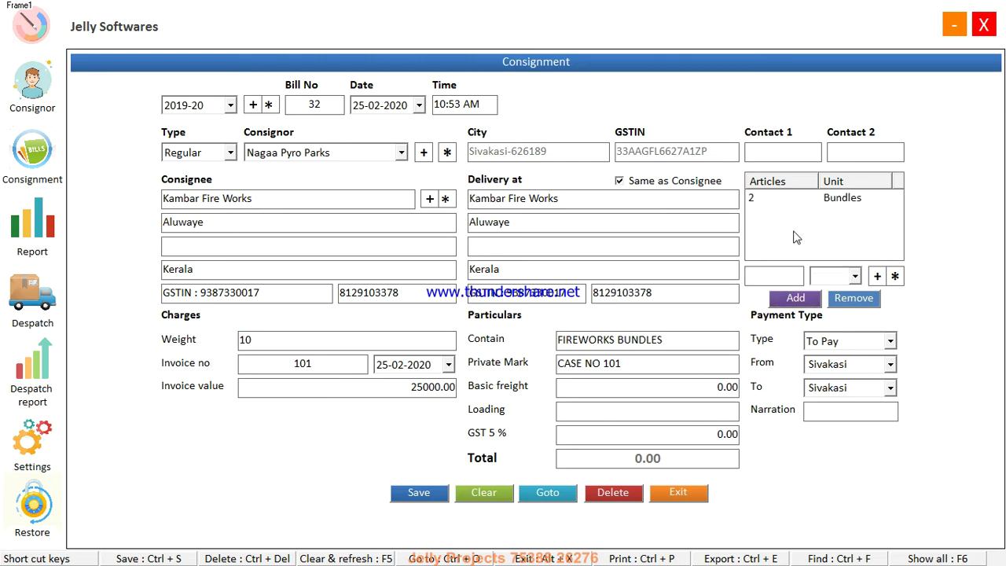
# Add 3 Cases to the articles list and save the consignment.
pyautogui.write('3')
pyautogui.press('Tab')
pyautogui.press('Down')
pyautogui.press('Down')
pyautogui.press('Tab')
pyautogui.press('Return')
pyautogui.click(424, 495)
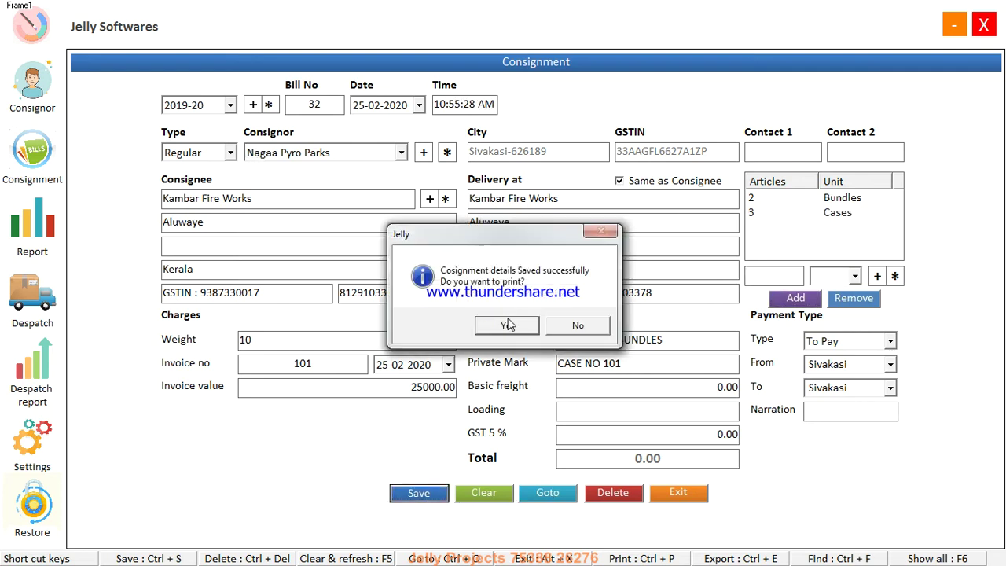
# Print only the consigner copy of the consignment note with the Send To OneNote 2007 printer.
pyautogui.click(510, 324)
pyautogui.click(452, 244)
pyautogui.click(451, 269)
pyautogui.click(451, 298)
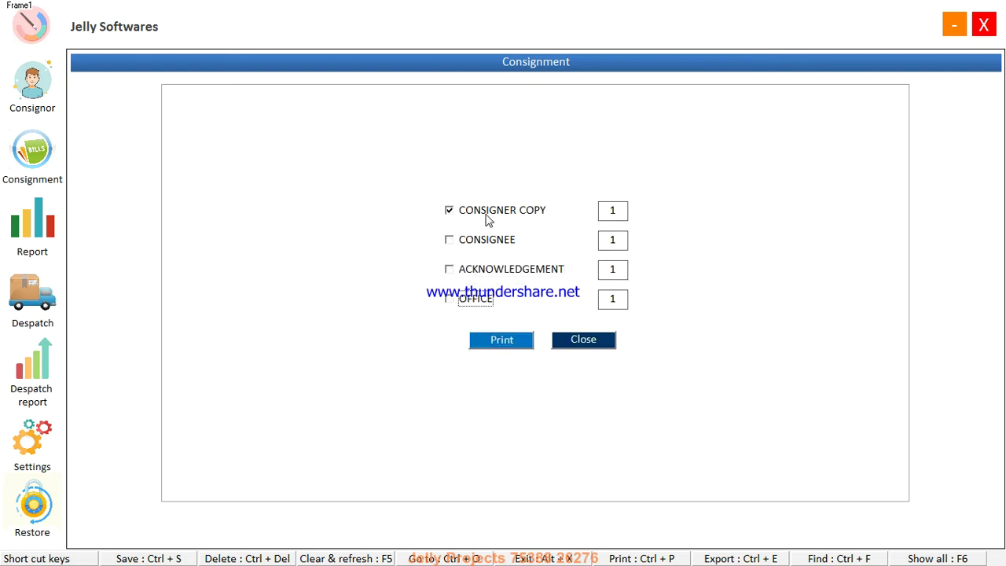
pyautogui.click(498, 343)
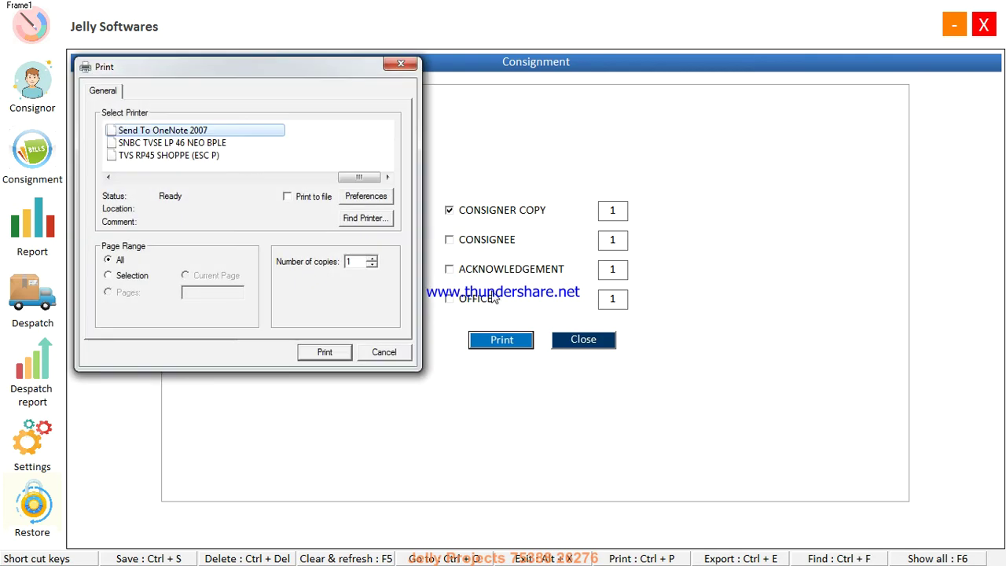
pyautogui.click(322, 355)
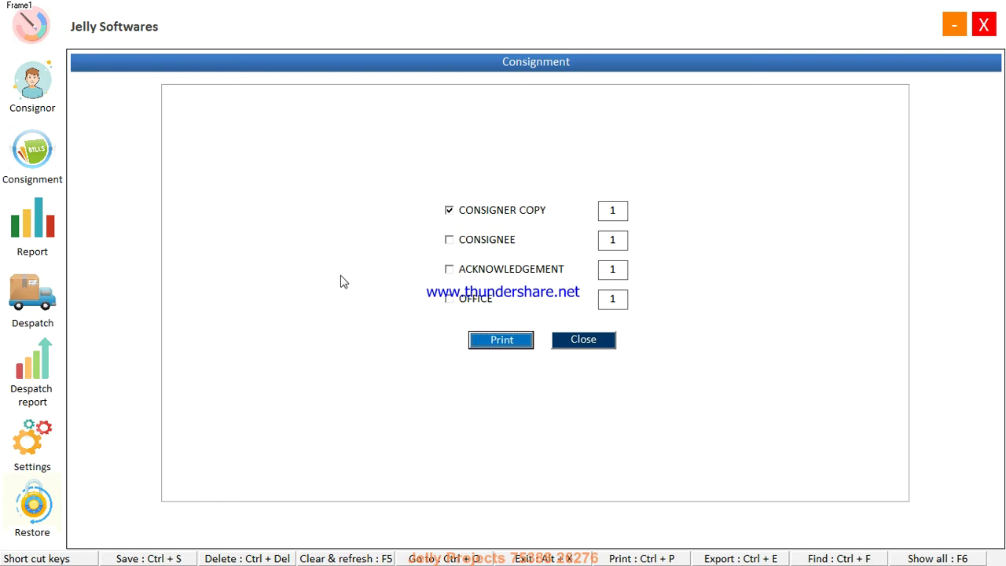
# Switch to OneNote, examine the printed goods consignment note and return to the transport software.
pyautogui.hotkey('alt', 'Tab')
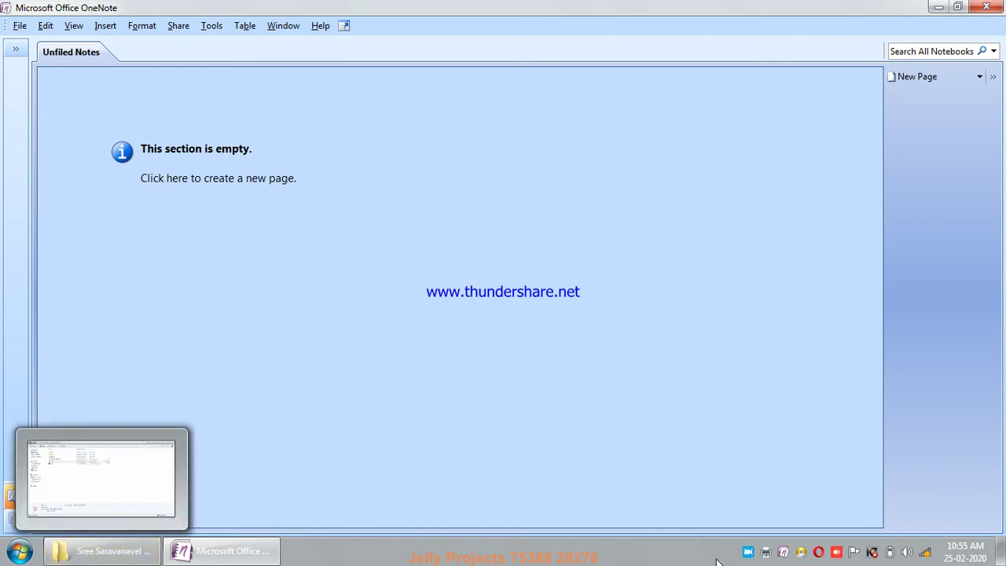
pyautogui.rightClick(747, 552)
pyautogui.click(774, 477)
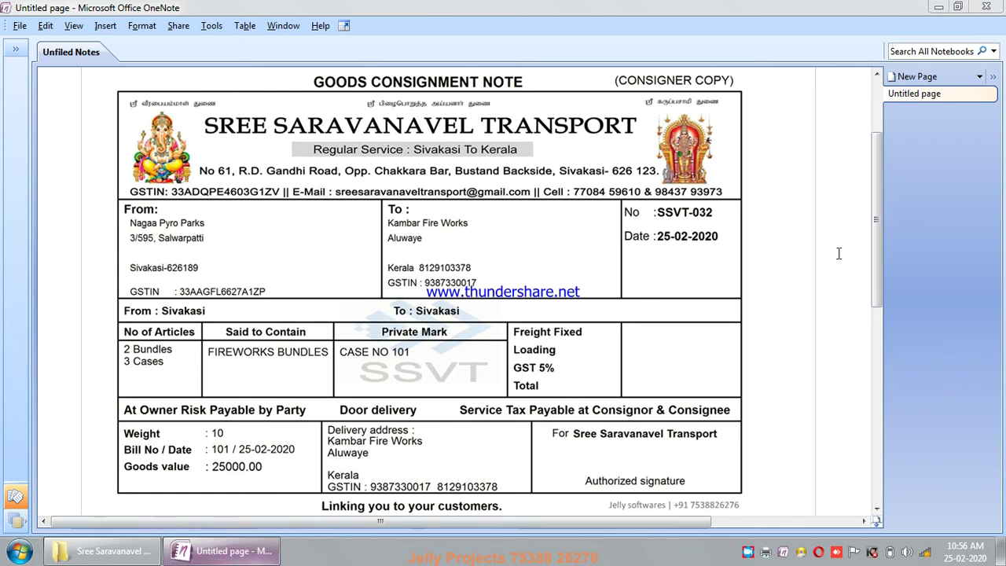
pyautogui.click(938, 7)
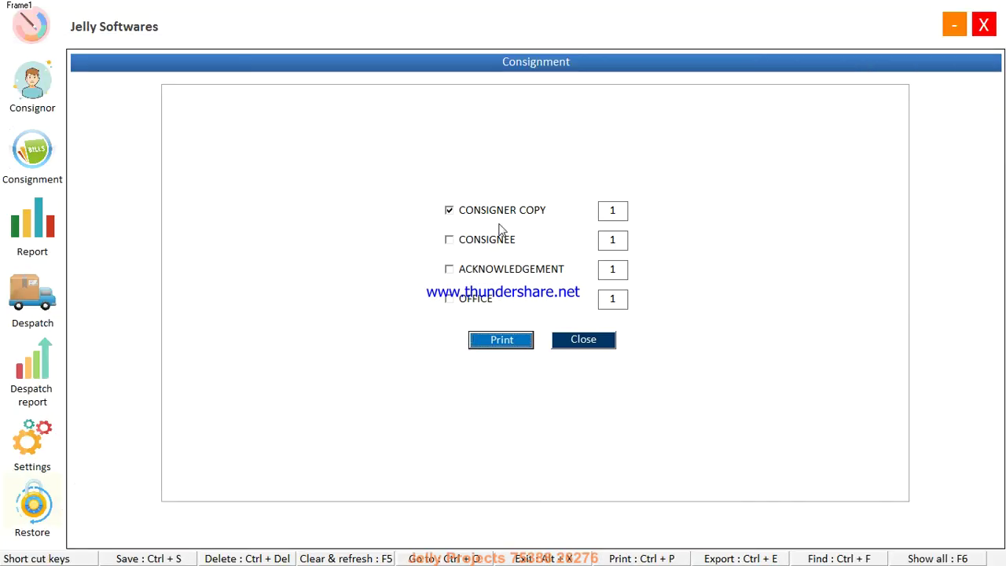
# Close the print options and consignment form, and start a new despatch with kERALA as its destination.
pyautogui.click(589, 344)
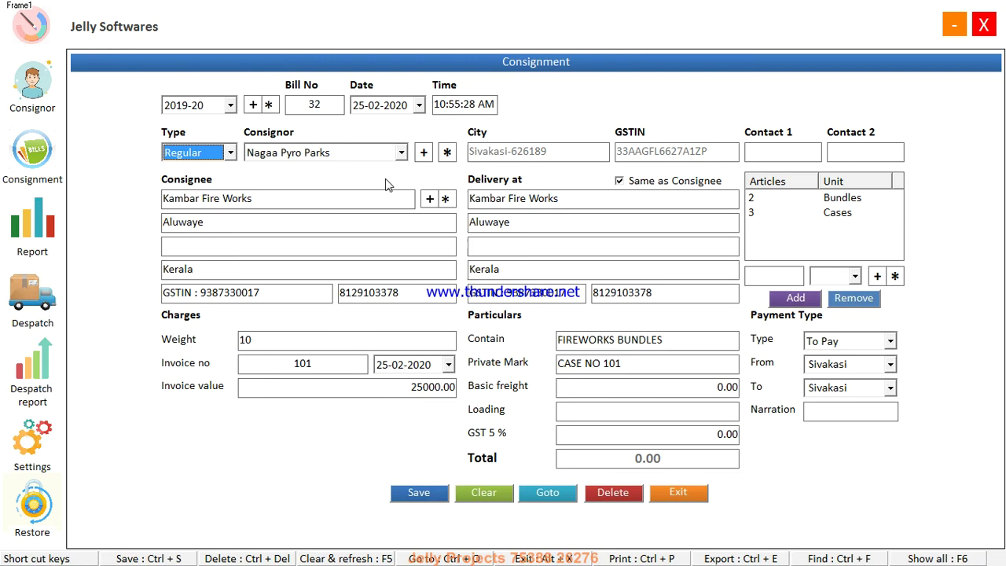
pyautogui.click(664, 495)
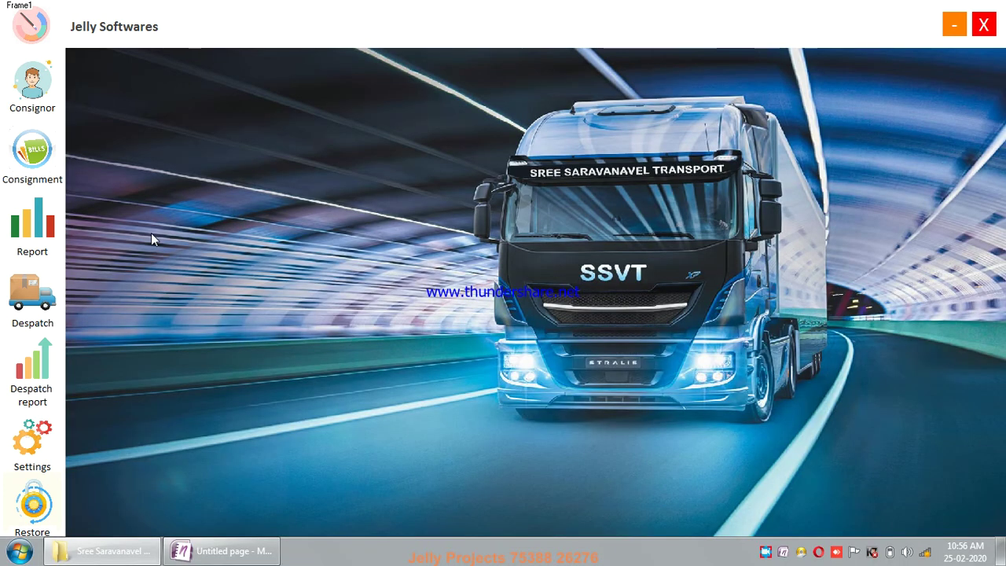
pyautogui.click(32, 297)
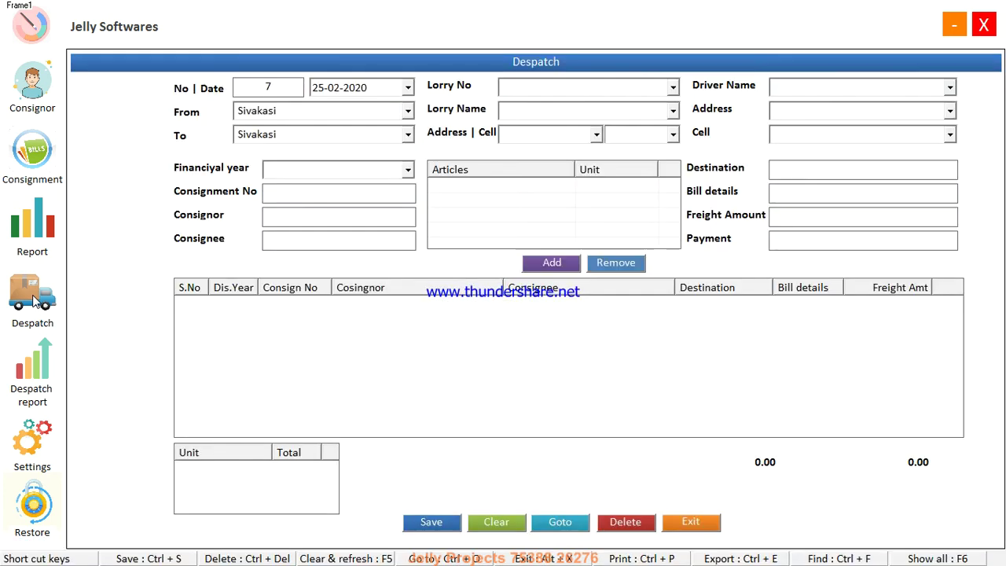
pyautogui.click(312, 139)
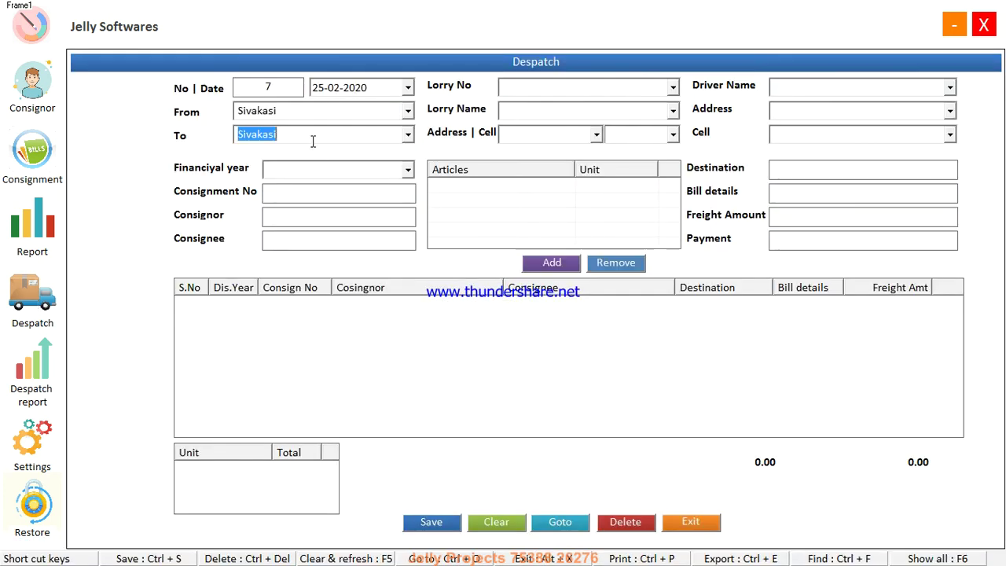
pyautogui.write('kERALA')
pyautogui.press('Tab')
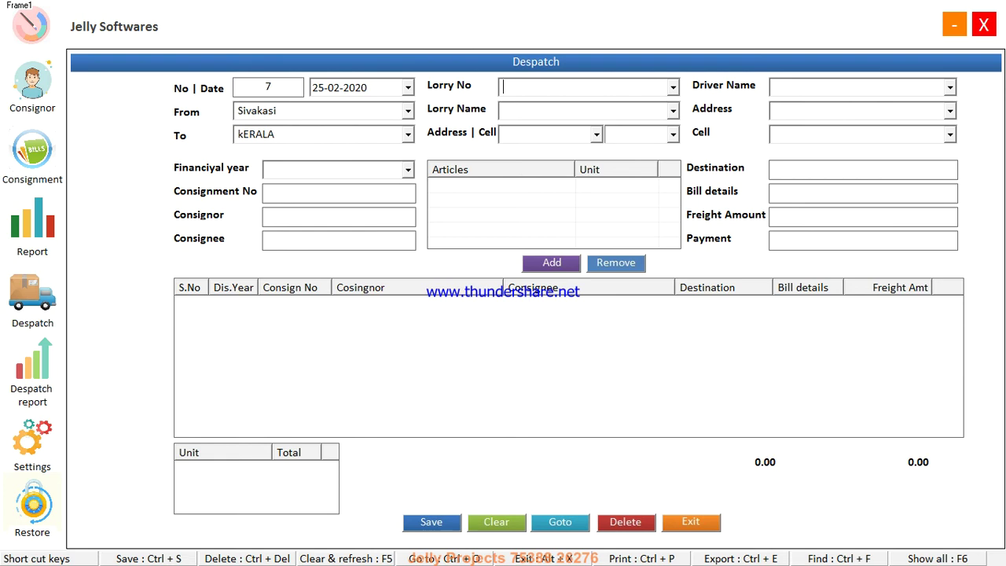
pyautogui.hotkey('alt', 'Down')
pyautogui.press('Down')
pyautogui.press('Down')
pyautogui.press('Down')
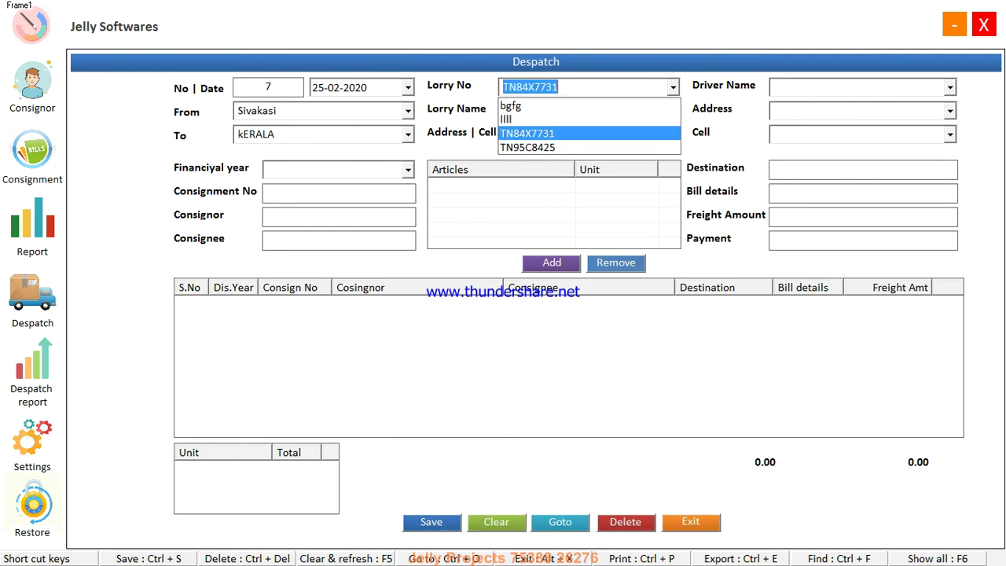
pyautogui.press('Tab')
# Fill in the lorry details with the stored contact name, the address SIVAKASI and the cell number.
pyautogui.hotkey('alt', 'Down')
pyautogui.press('Down')
pyautogui.press('Down')
pyautogui.press('Tab')
pyautogui.hotkey('alt', 'Down')
pyautogui.press('Down')
pyautogui.press('Tab')
pyautogui.press('Down')
pyautogui.press('Tab')
# Fill in the driver's name, the address SIVAKASI and the driver's cell number from the stored entries.
pyautogui.press('Down')
pyautogui.press('Down')
pyautogui.press('Down')
pyautogui.press('Down')
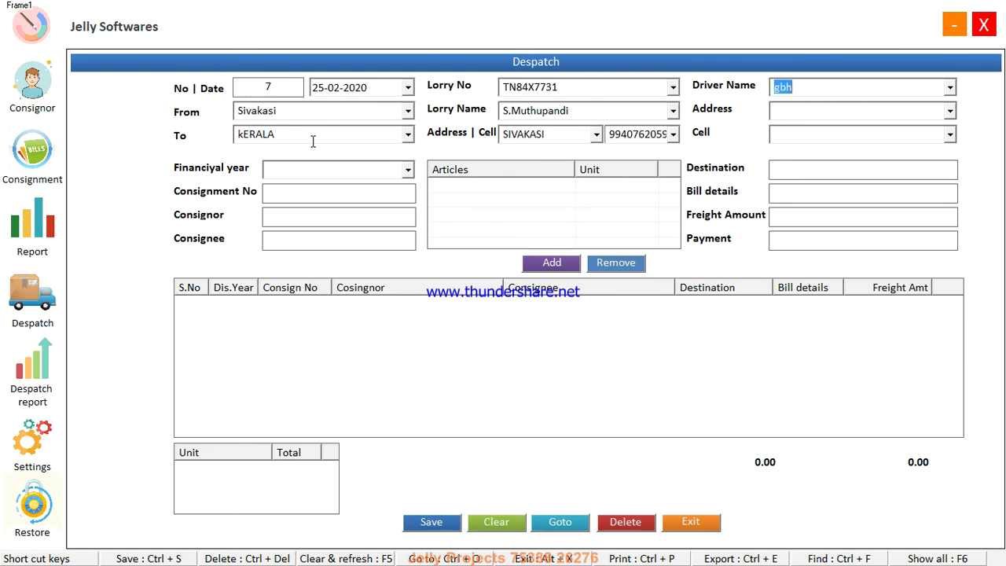
pyautogui.press('Up')
pyautogui.press('Tab')
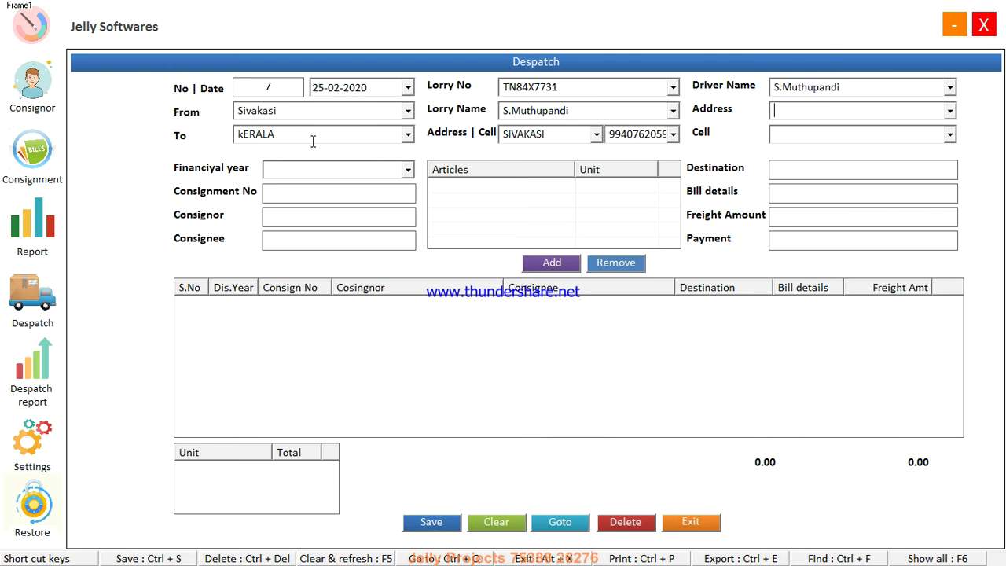
pyautogui.press('Down')
pyautogui.press('Return')
pyautogui.press('Down')
pyautogui.press('Tab')
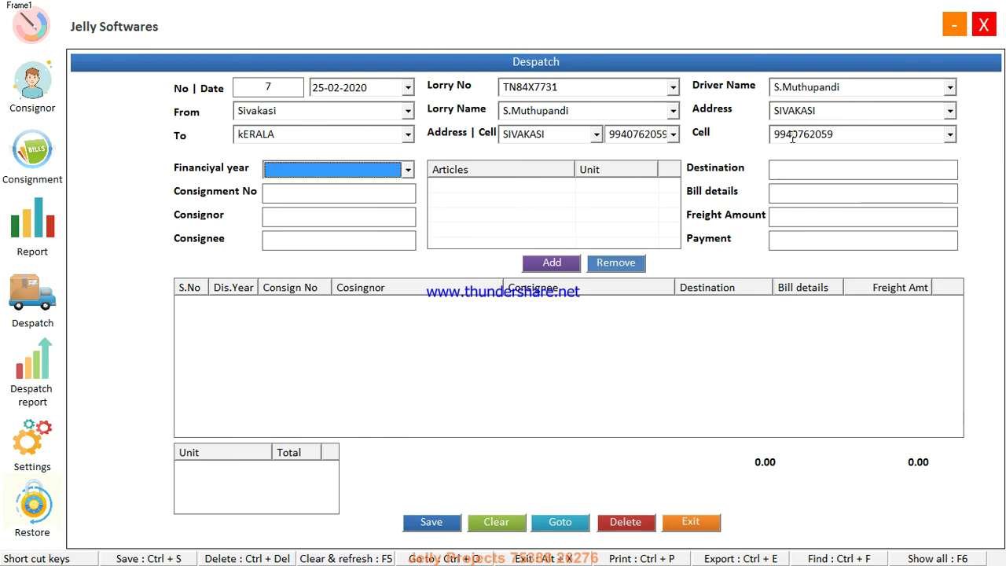
# Set the despatch's financial year to 2019-20 to bring up its consignments.
pyautogui.hotkey('alt', 'Down')
pyautogui.press('Down')
pyautogui.press('Down')
pyautogui.press('Up')
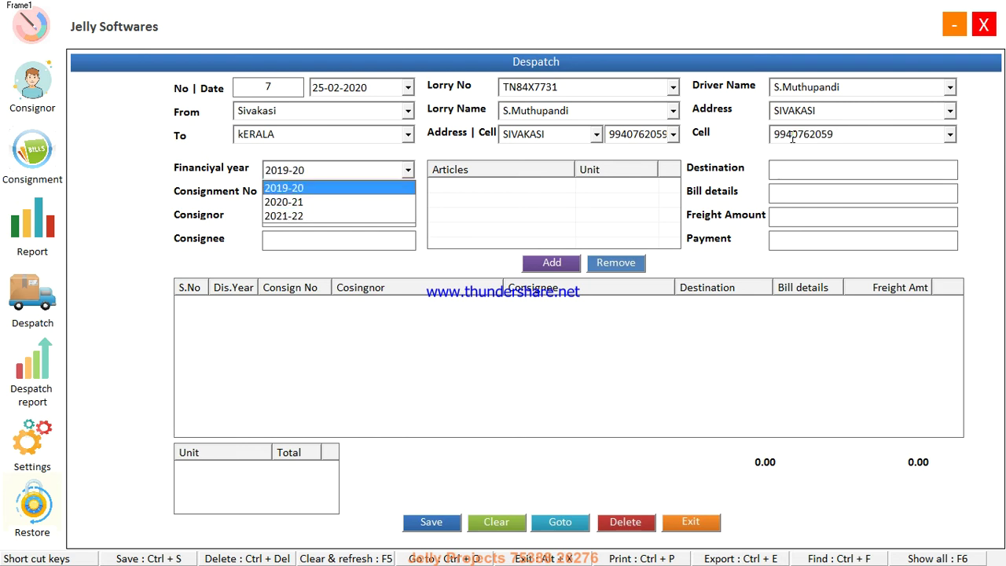
pyautogui.press('Return')
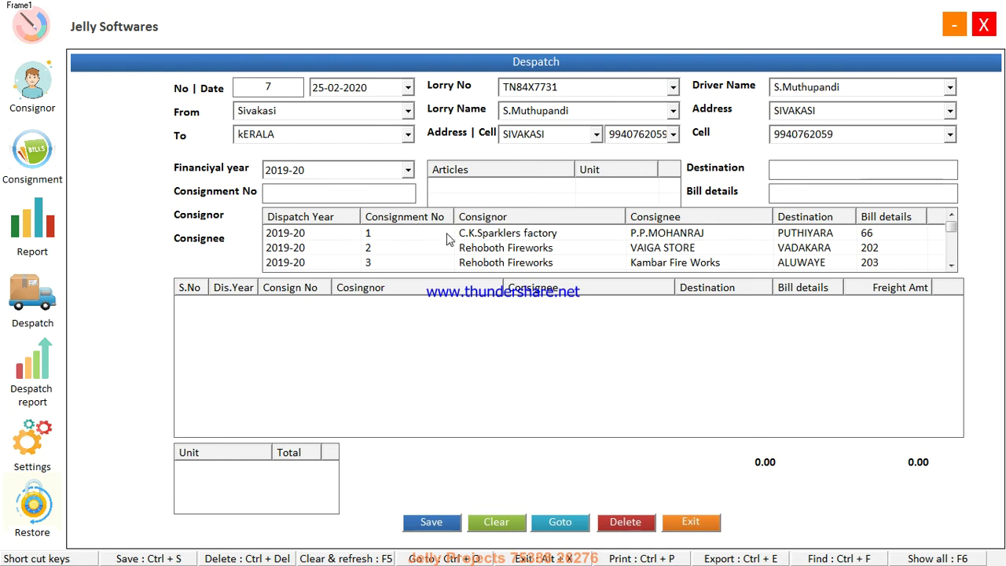
# Add consignment 14 from Rehoboth Fireworks to the despatch list, leaving its freight amount at 0.00.
pyautogui.write('14')
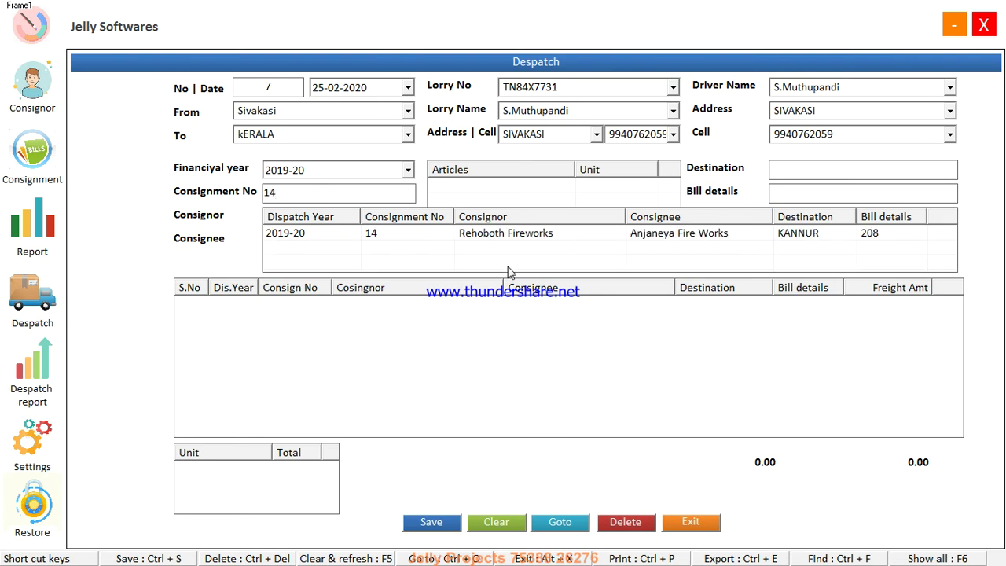
pyautogui.press('Return')
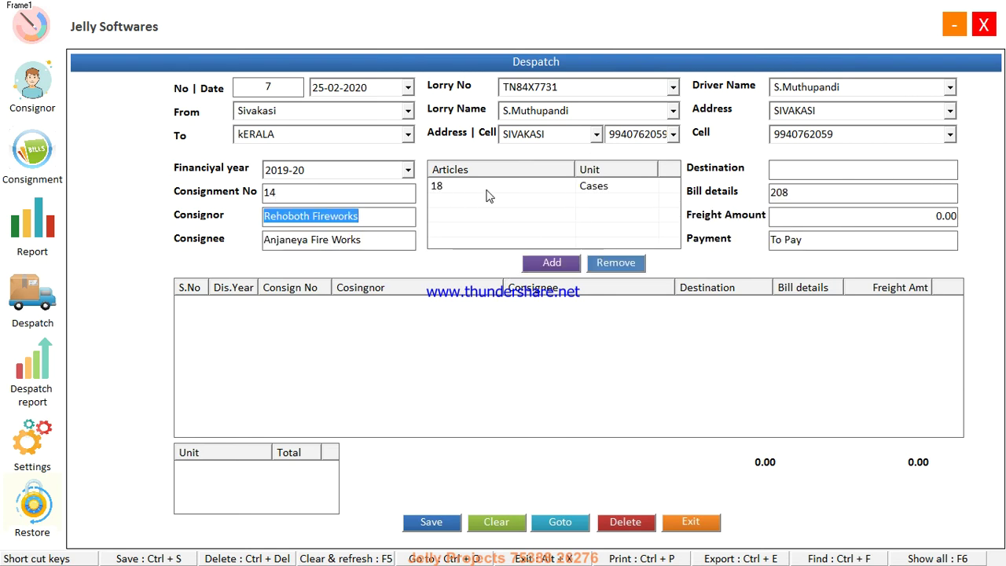
pyautogui.press('Return')
pyautogui.press('Return')
pyautogui.press('Return')
pyautogui.press('Return')
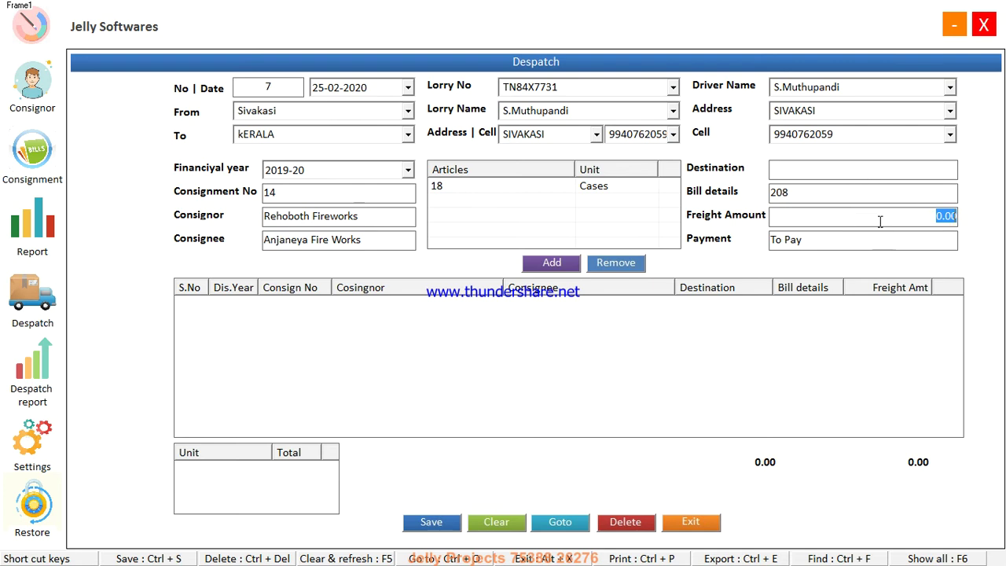
pyautogui.click(572, 264)
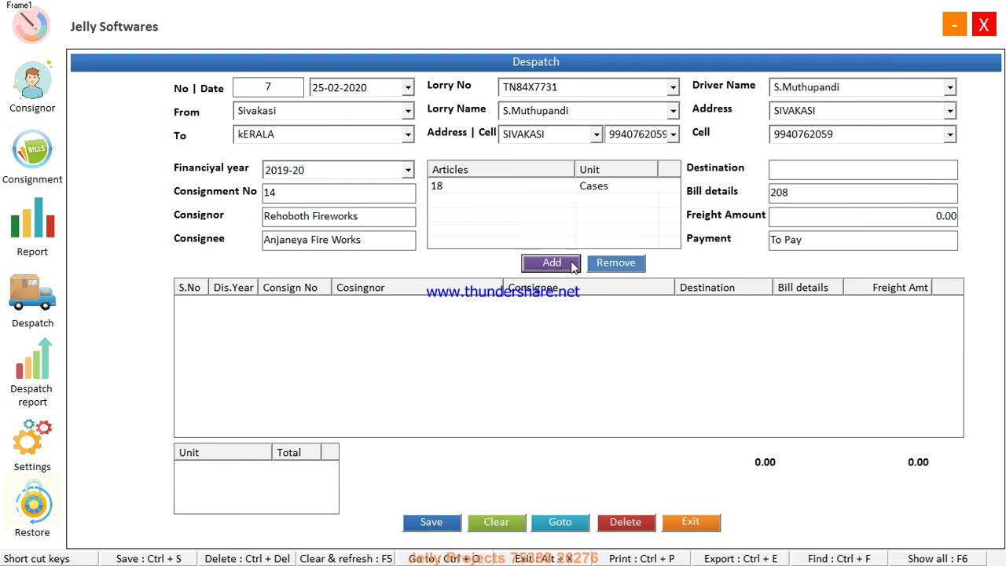
# Add consignment 4 from Sri Senthuraan Fireworks to the despatch list.
pyautogui.click(284, 195)
pyautogui.press('Down')
pyautogui.press('Down')
pyautogui.press('Down')
pyautogui.write('4')
pyautogui.press('Return')
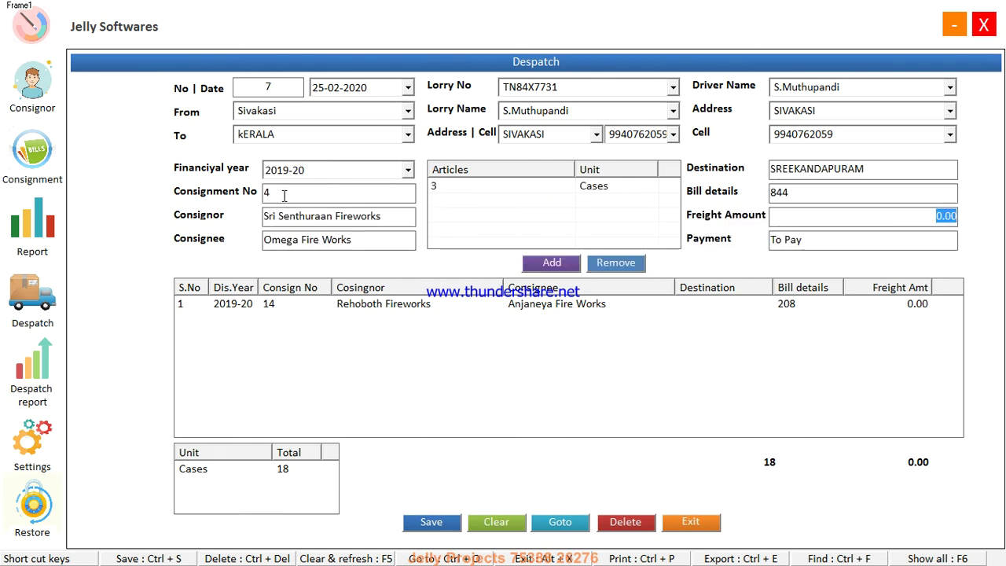
pyautogui.press('Return')
pyautogui.press('Return')
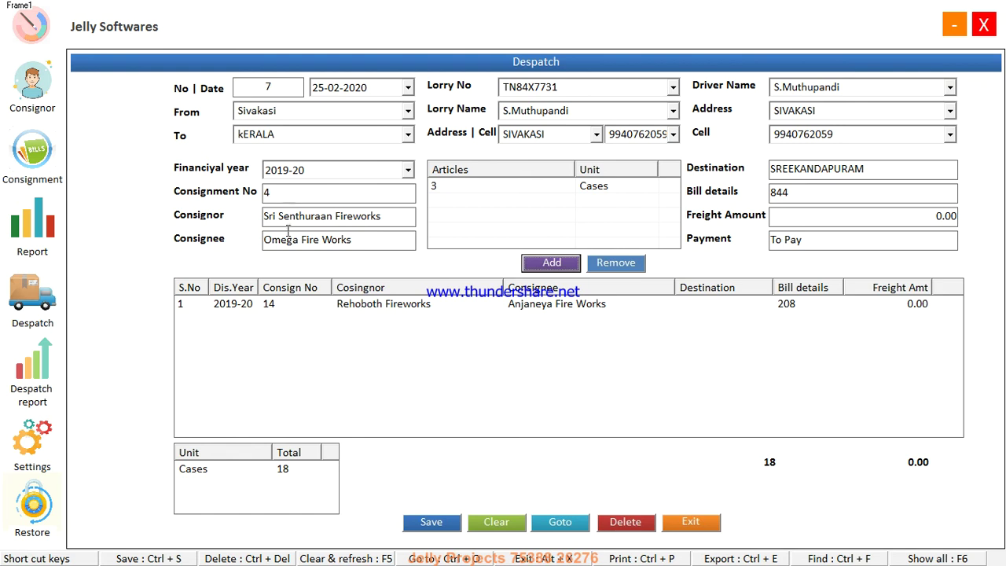
pyautogui.press('Return')
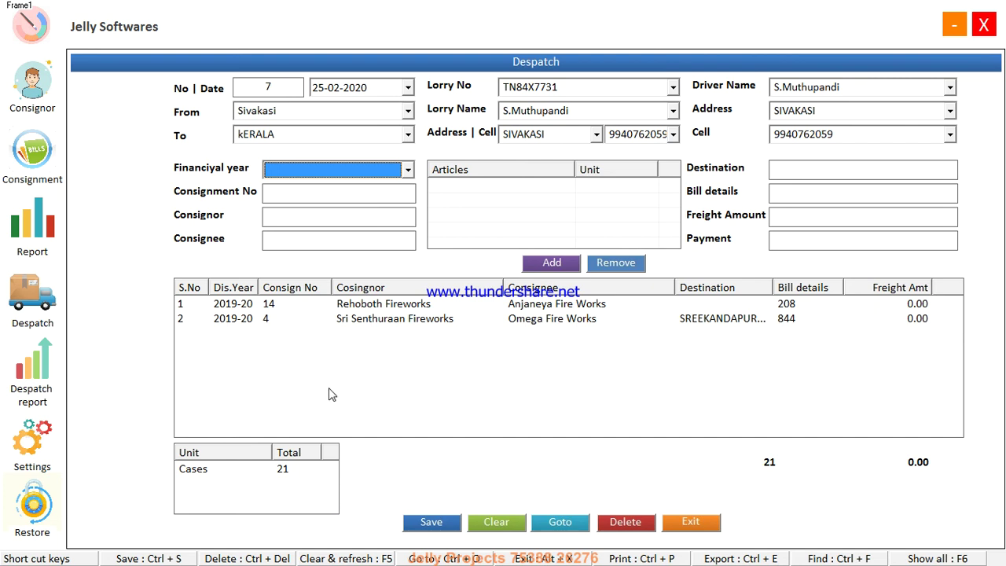
# Add the last 2019-20 consignment, number 32 from Nagaa Pyro Parks, to the despatch list.
pyautogui.hotkey('alt', 'Down')
pyautogui.press('Return')
pyautogui.hotkey('alt', 'Down')
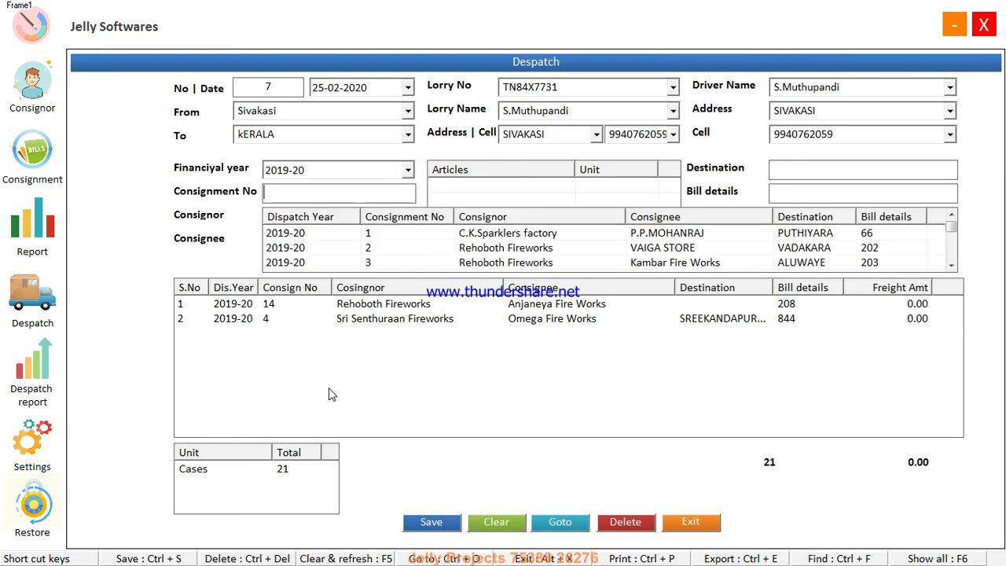
pyautogui.press('End')
pyautogui.press('Return')
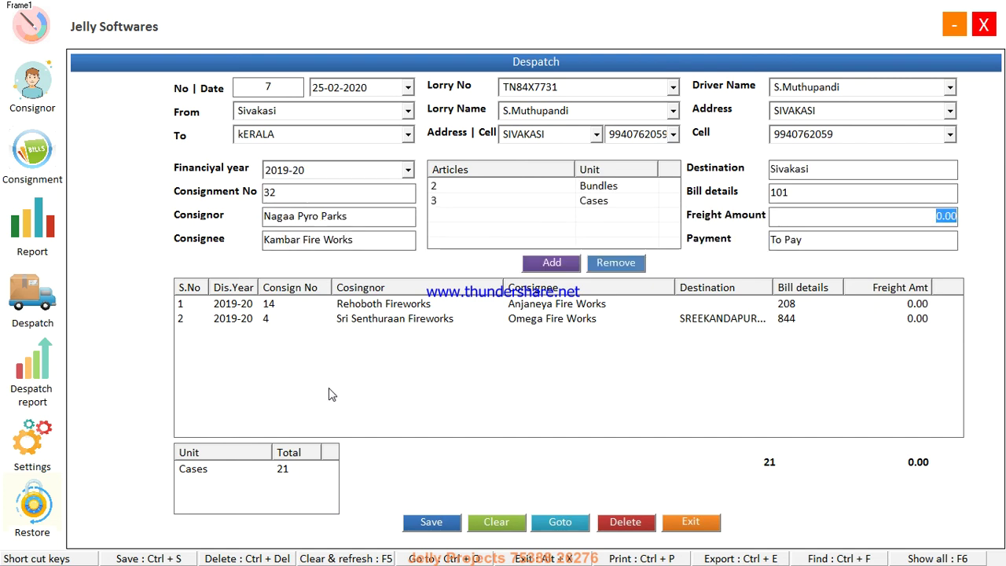
pyautogui.click(547, 263)
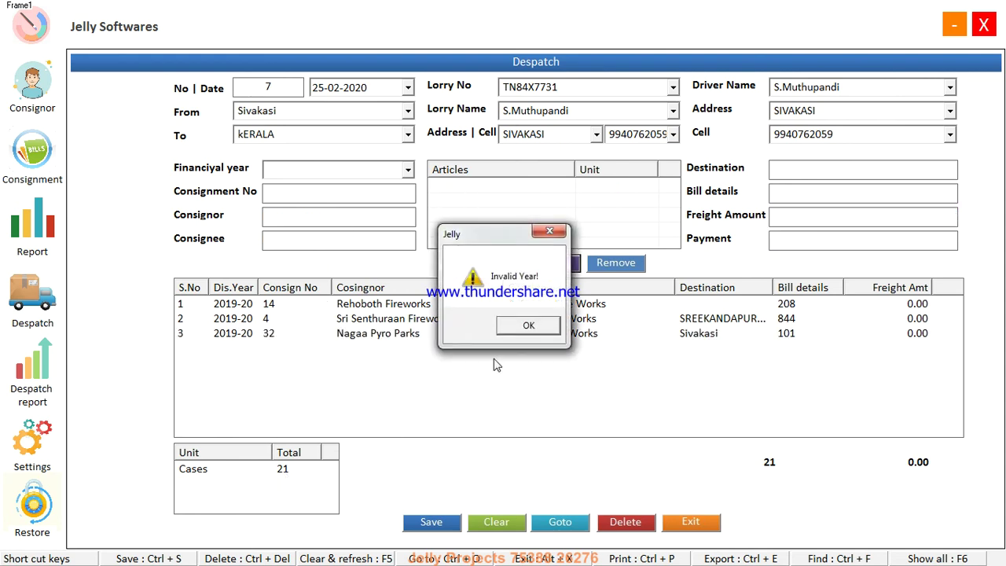
pyautogui.click(535, 327)
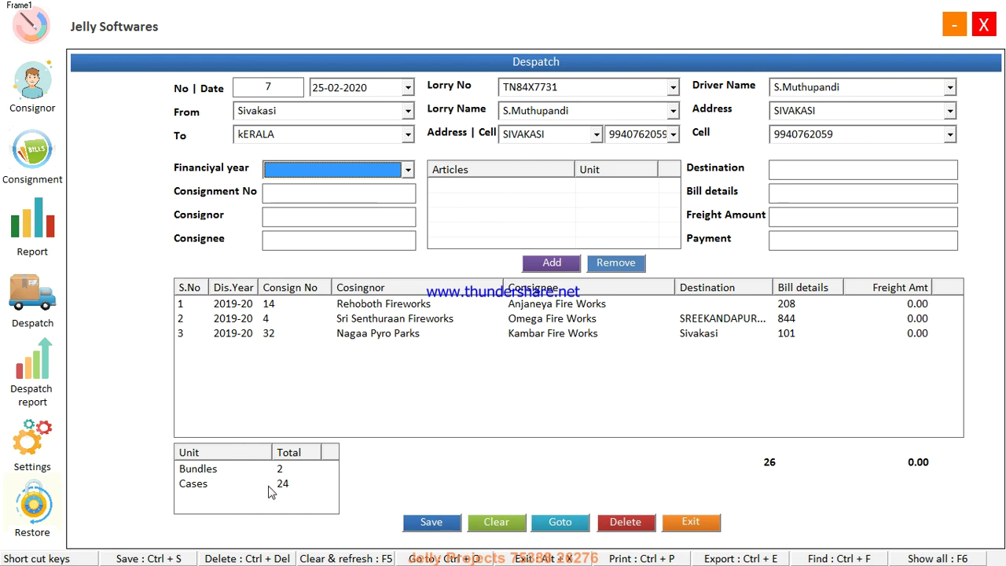
# Save the despatch and print 2 copies of it to Send To OneNote 2007.
pyautogui.click(414, 524)
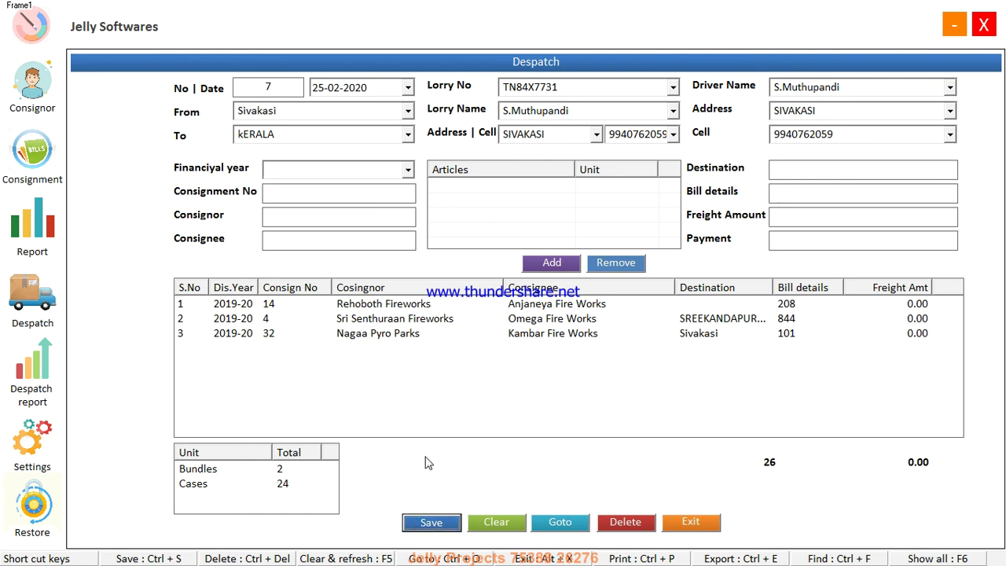
pyautogui.click(496, 325)
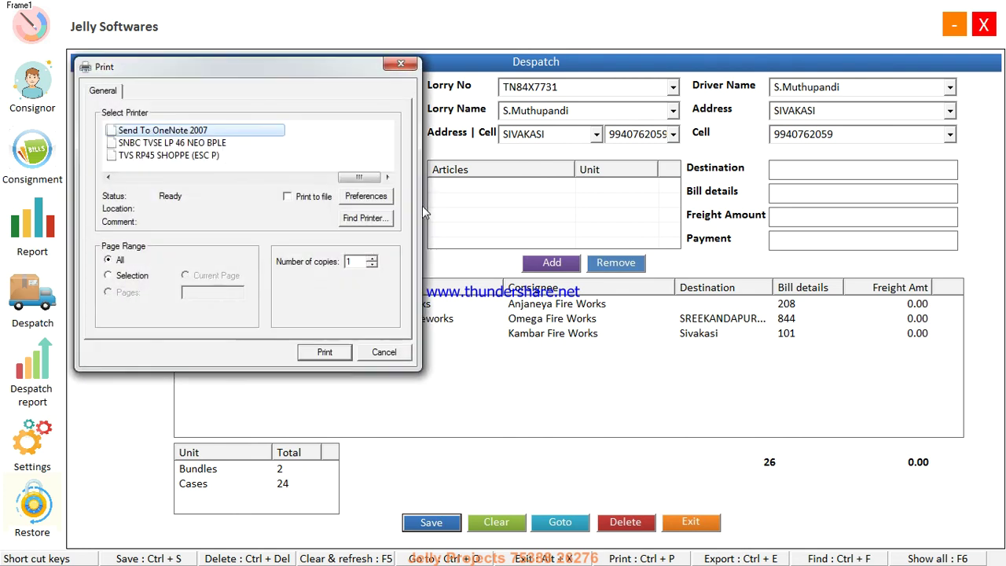
pyautogui.click(314, 354)
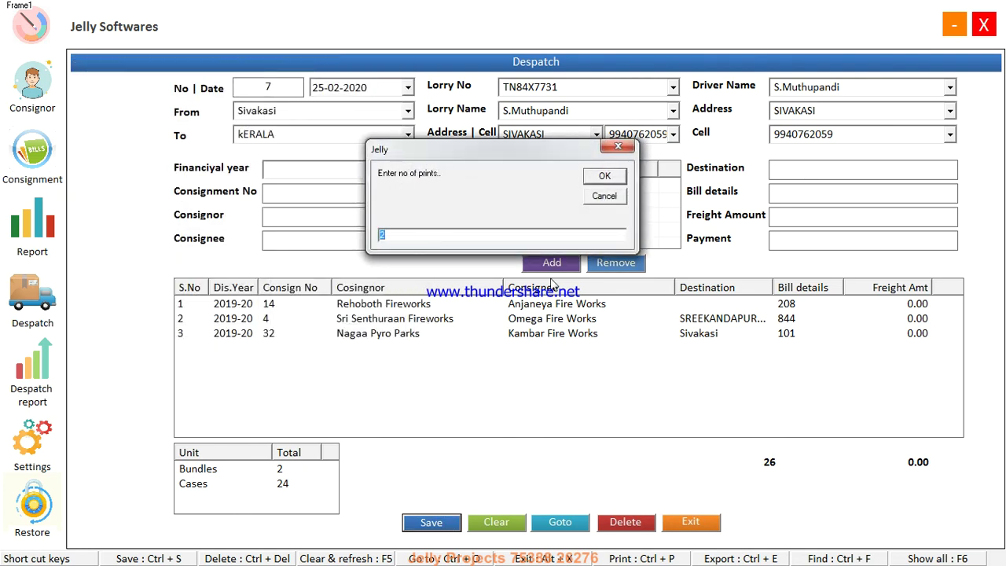
pyautogui.press('Return')
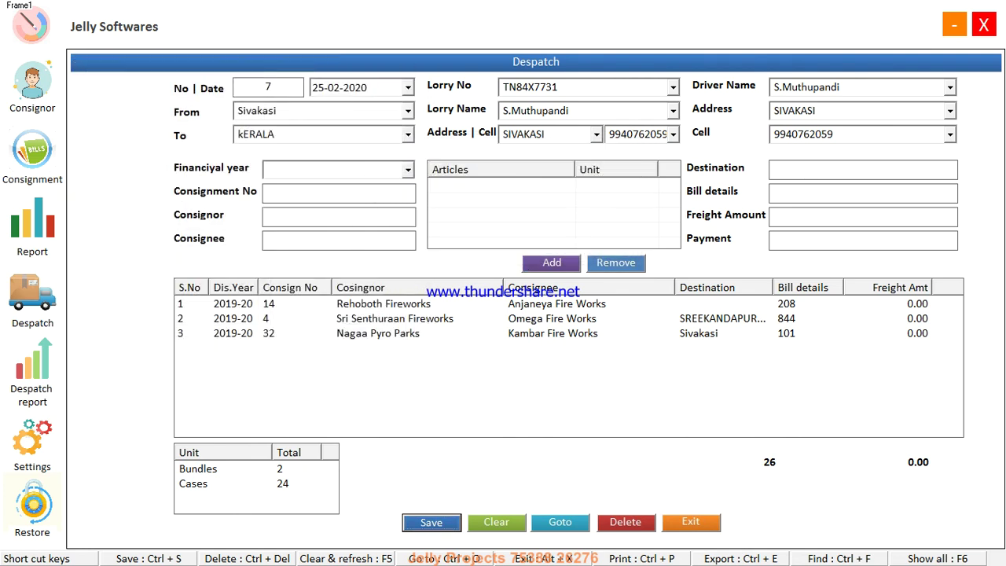
# Switch to OneNote, examine the printed goods despatch sheet down to its totals, and return to close the despatch form.
pyautogui.press('super')
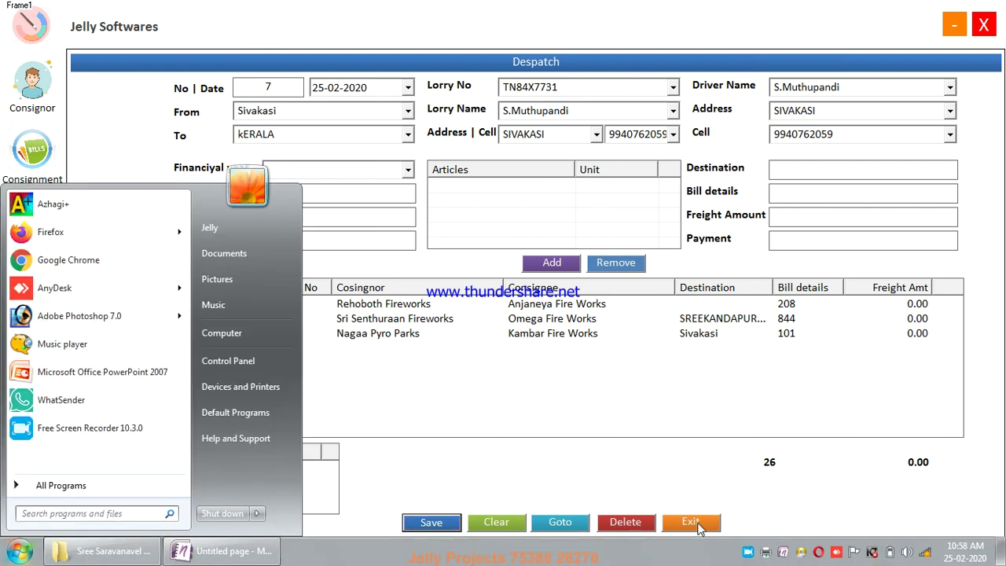
pyautogui.rightClick(747, 552)
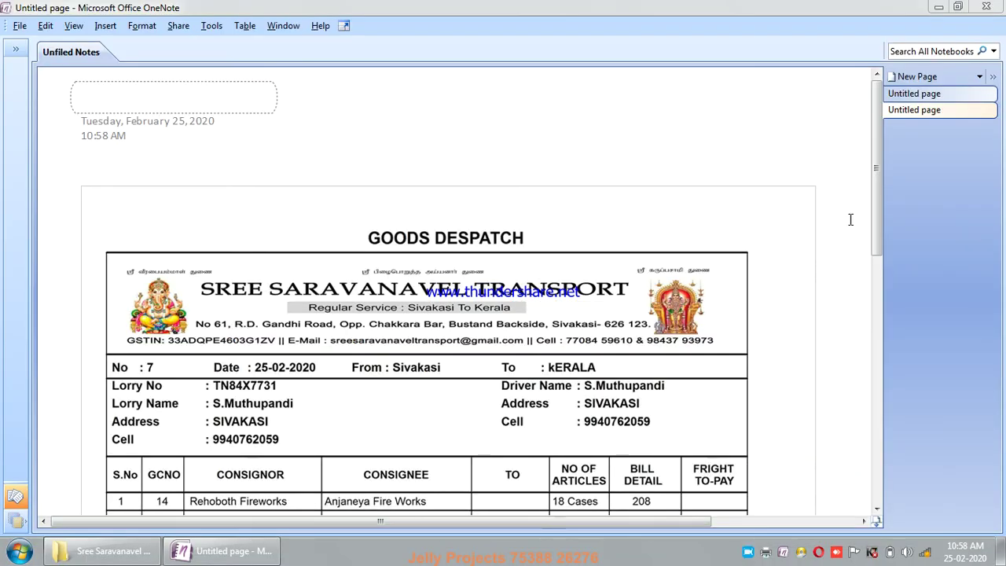
pyautogui.moveTo(881, 164); pyautogui.dragTo(877, 264)
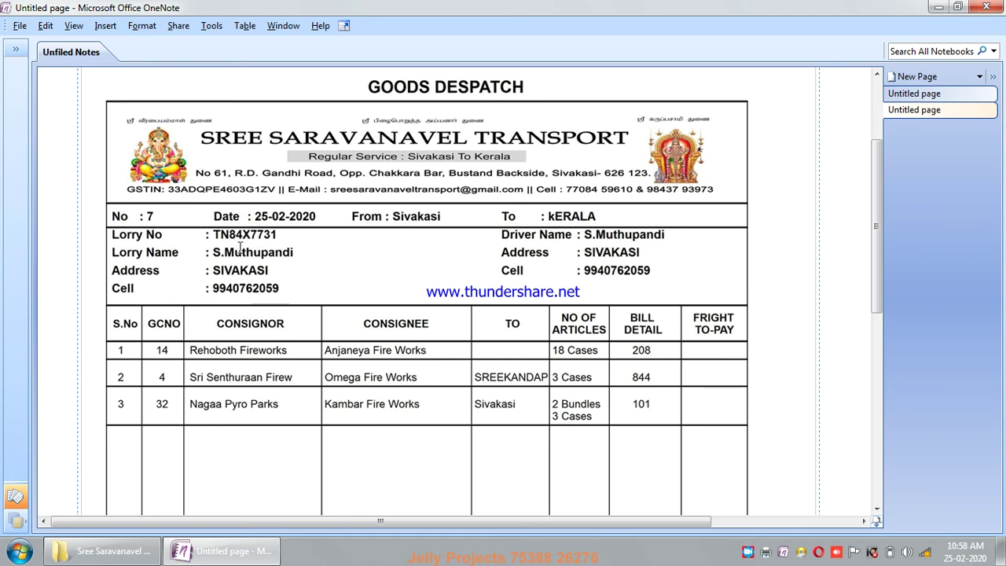
pyautogui.scroll(-3, 564, 291)
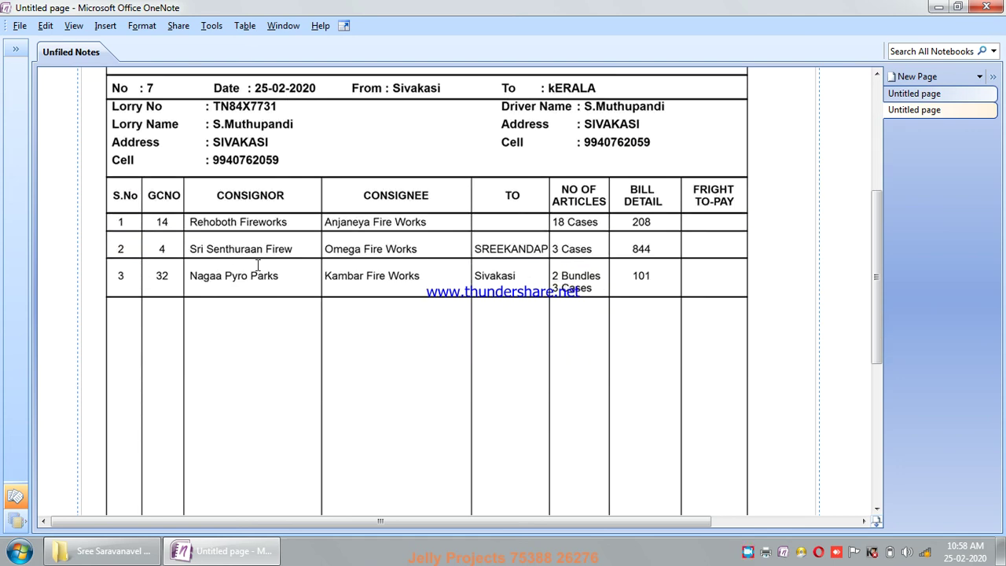
pyautogui.scroll(-10, 362, 244)
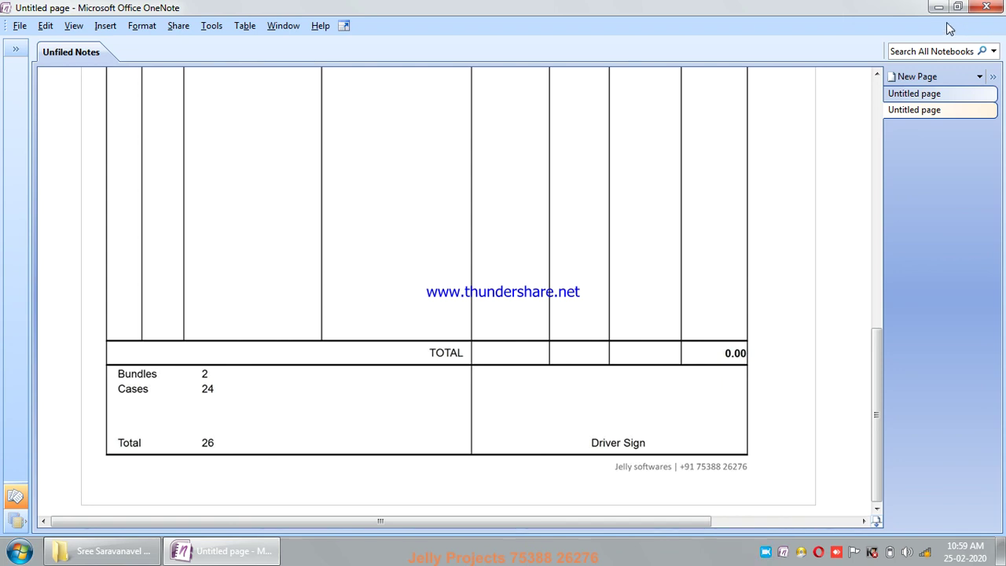
pyautogui.click(939, 9)
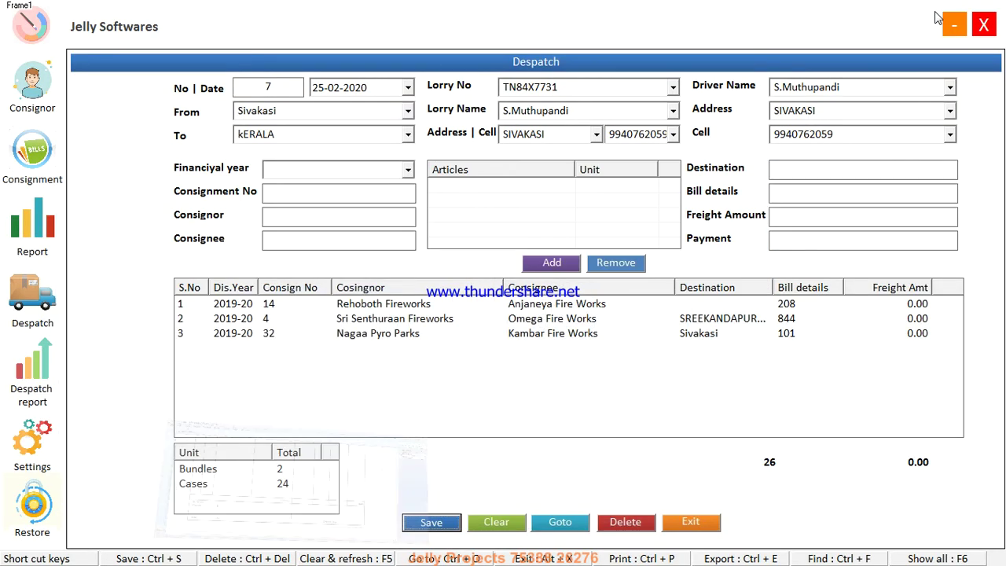
pyautogui.click(692, 522)
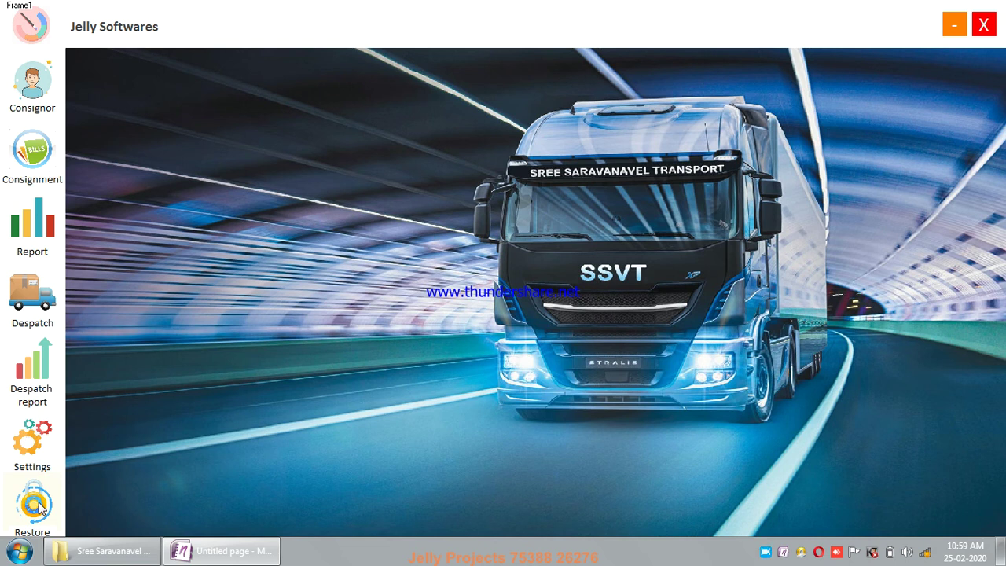
pyautogui.click(102, 489)
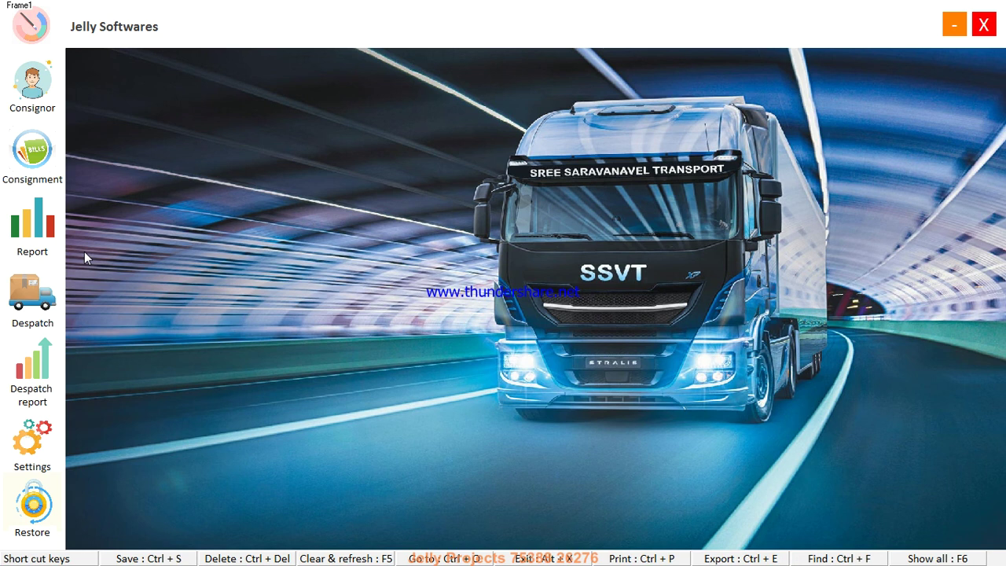
pyautogui.press('super')
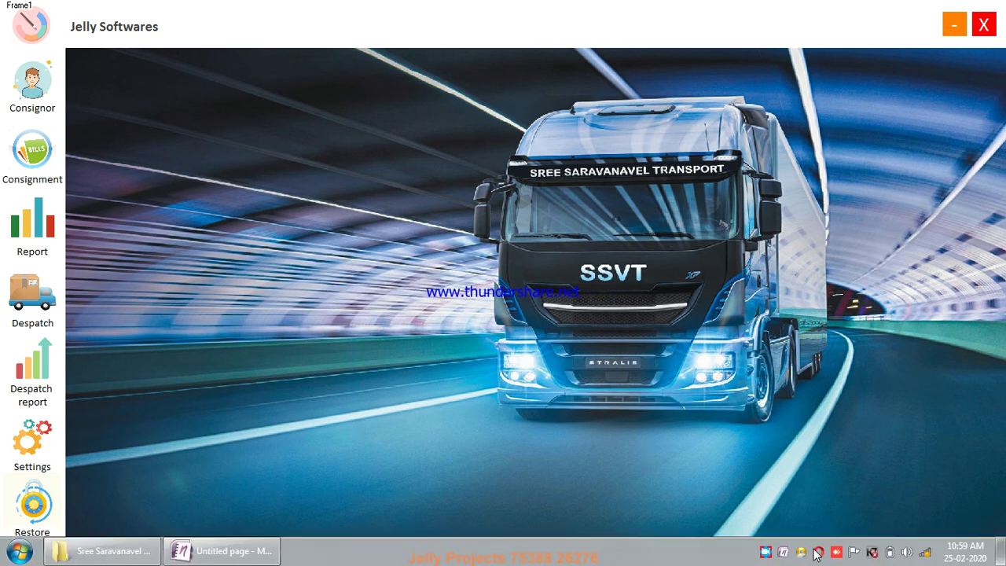